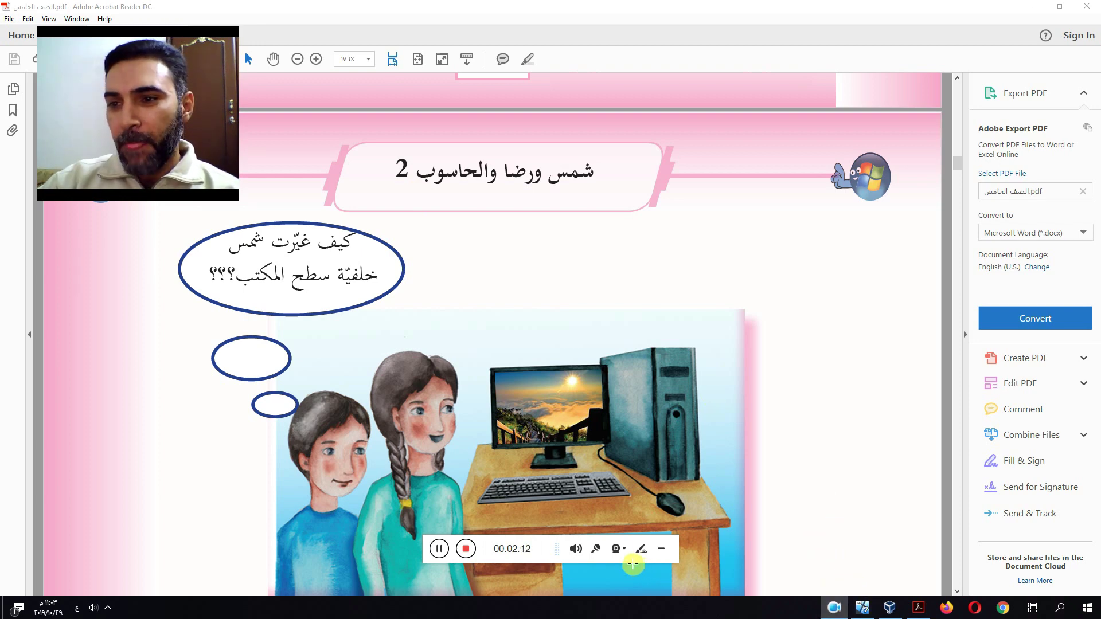
left_click(617, 551)
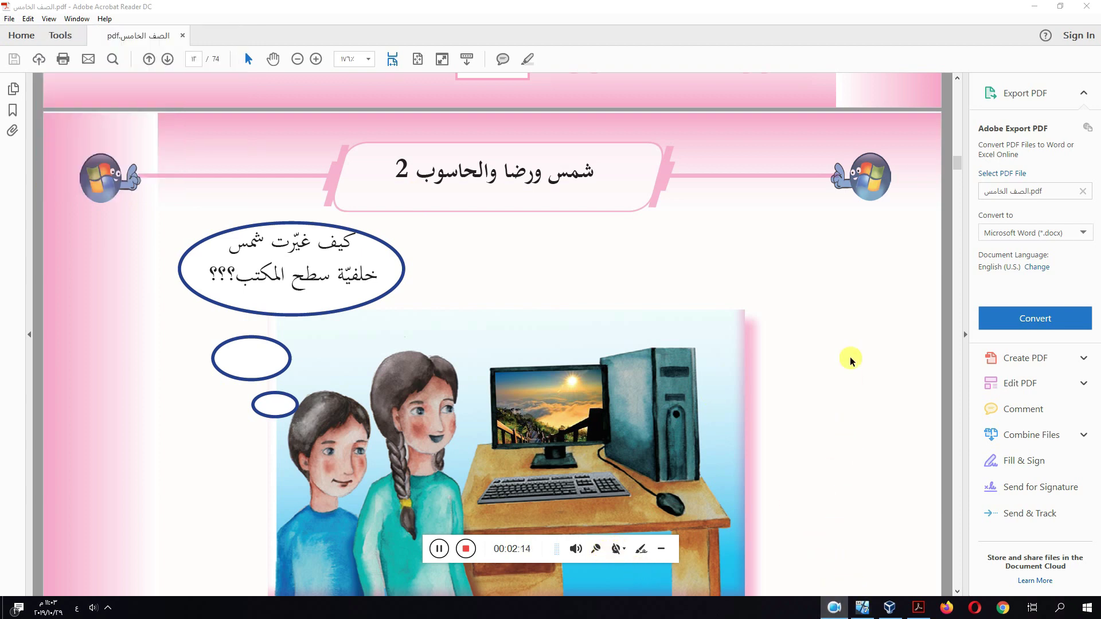
left_click(851, 339)
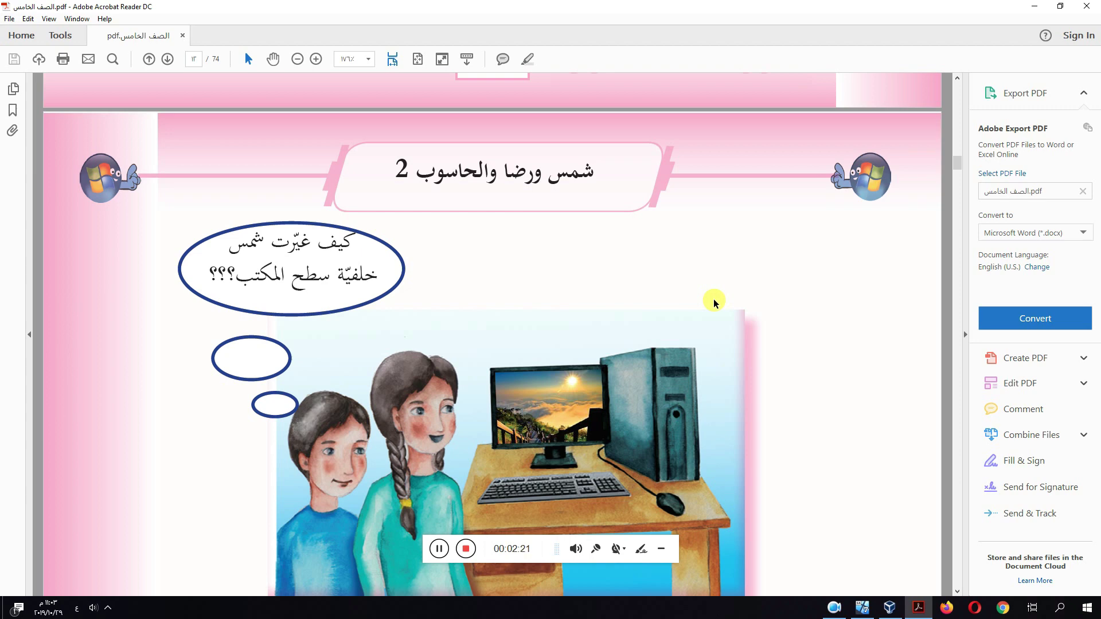
left_click(662, 550)
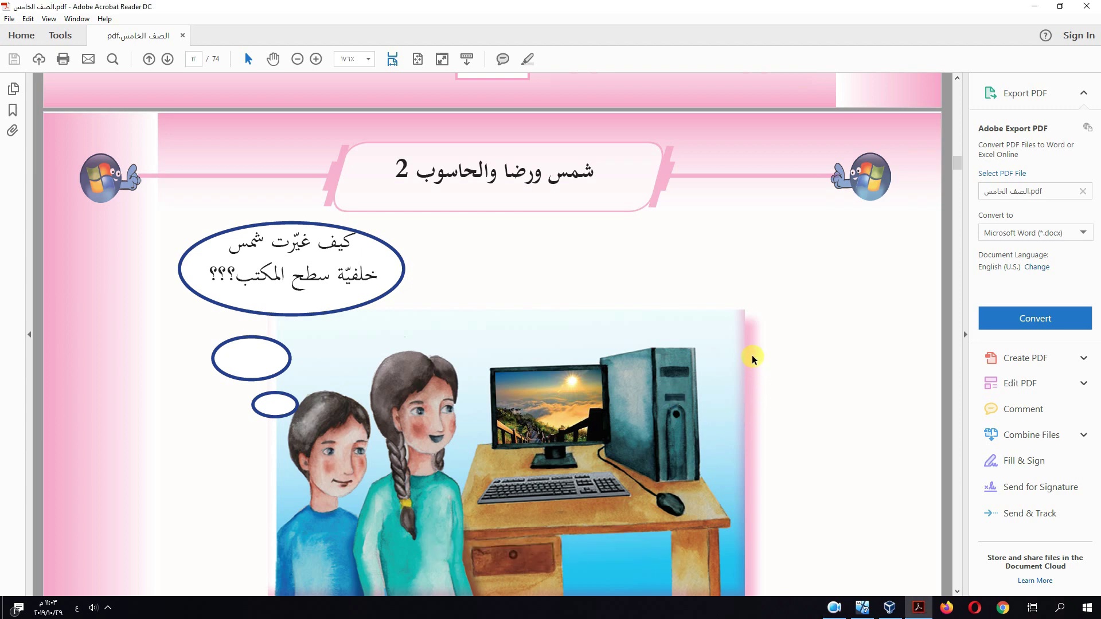
Step: Read the lesson page on how the desktop background is changed, down to the personalization window illustration
scroll(752, 360, "down", 1)
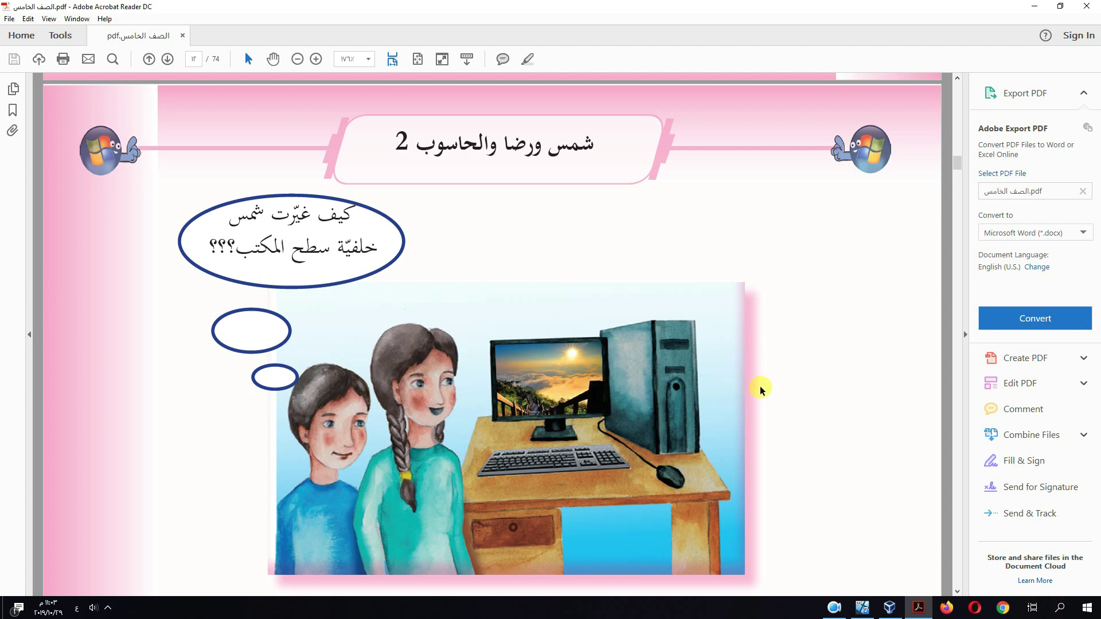
scroll(762, 385, "down", 10)
scroll(765, 384, "down", 1)
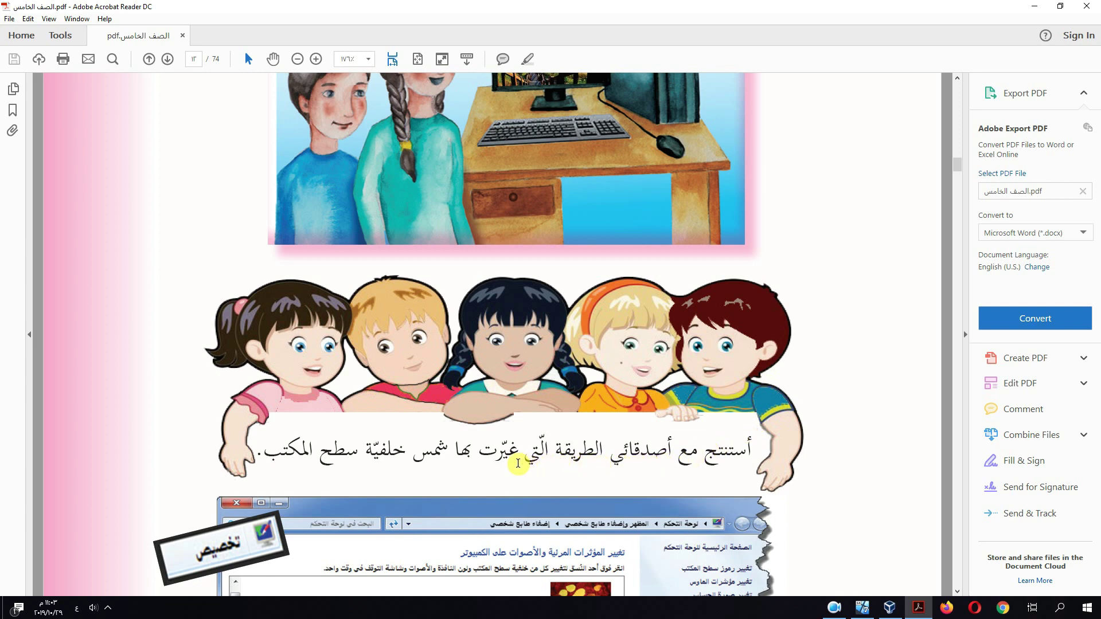
scroll(636, 375, "down", 10)
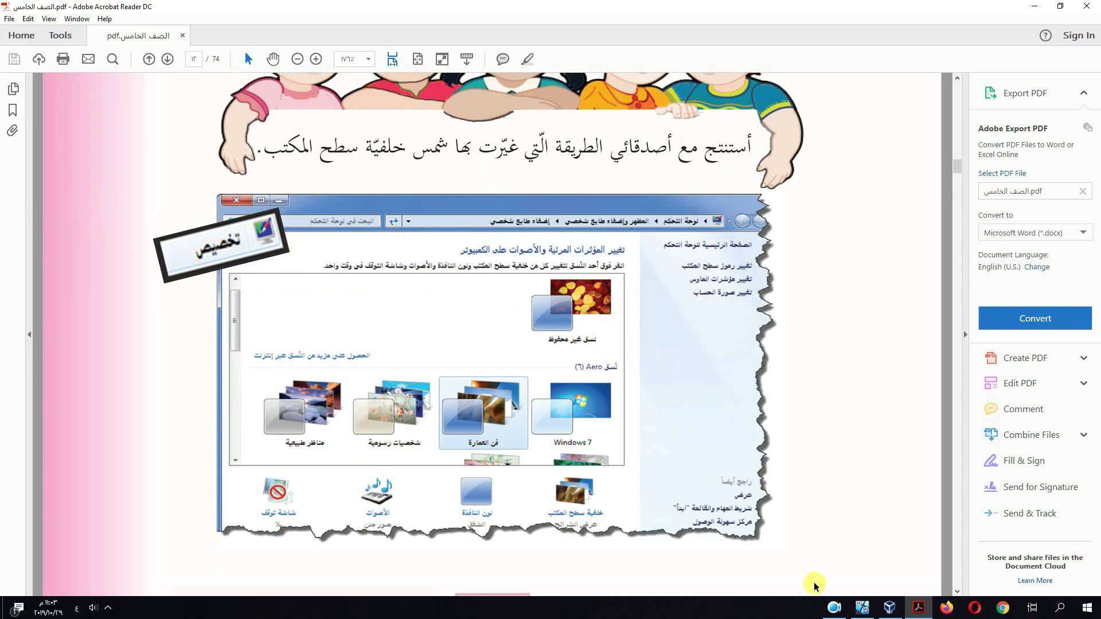
Step: Switch to the Windows 7 virtual machine in VirtualBox and open the desktop's personalization settings (تخصيص)
left_click(861, 607)
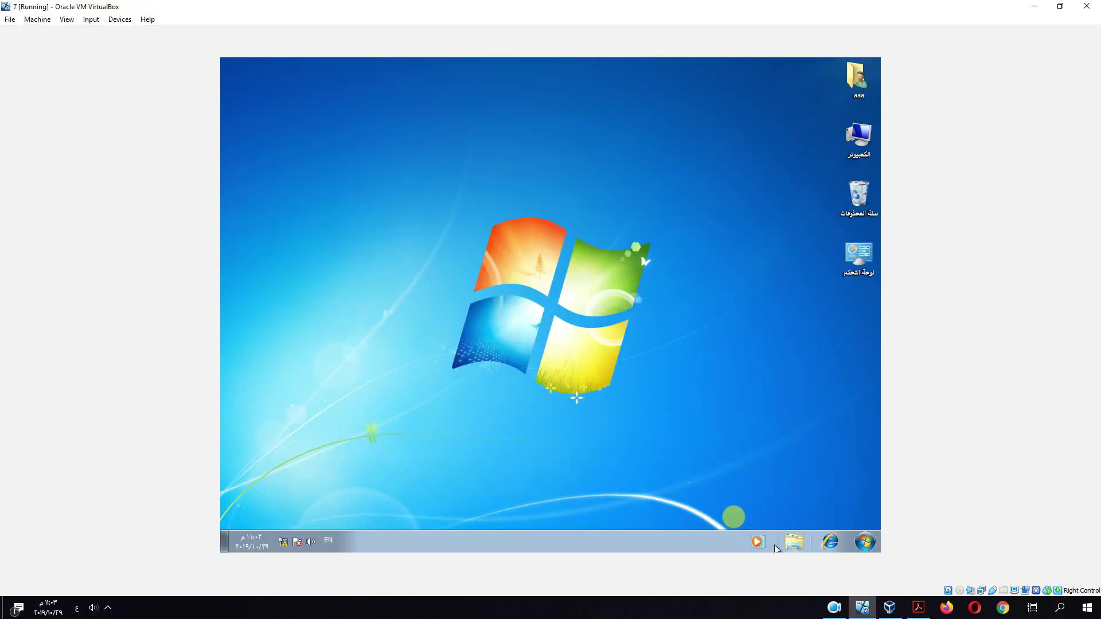
right_click(609, 172)
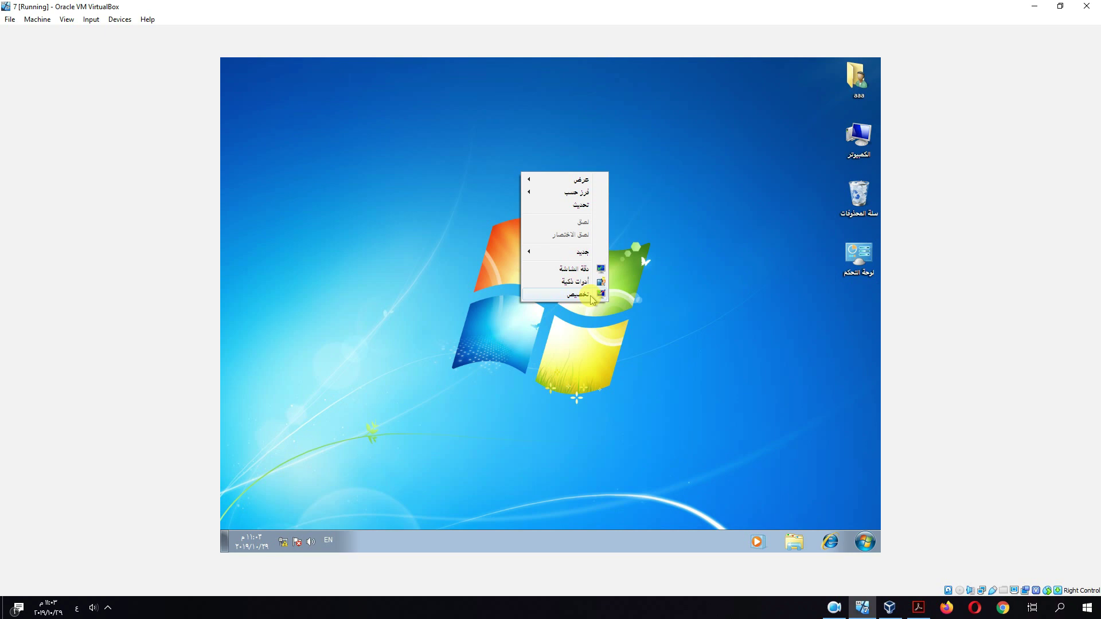
right_click(660, 185)
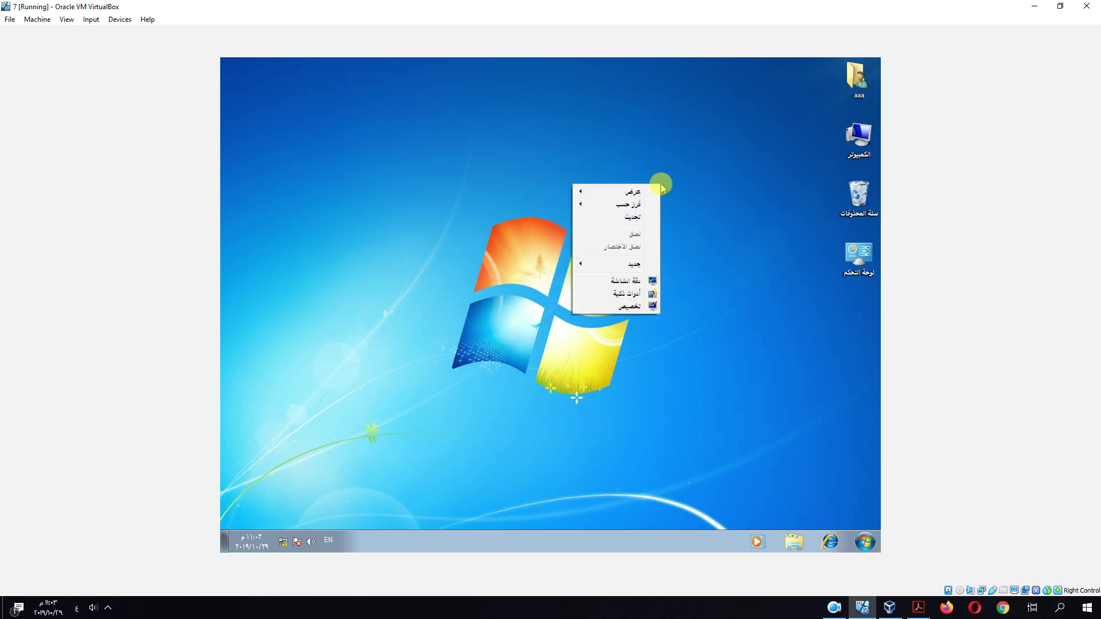
left_click(632, 308)
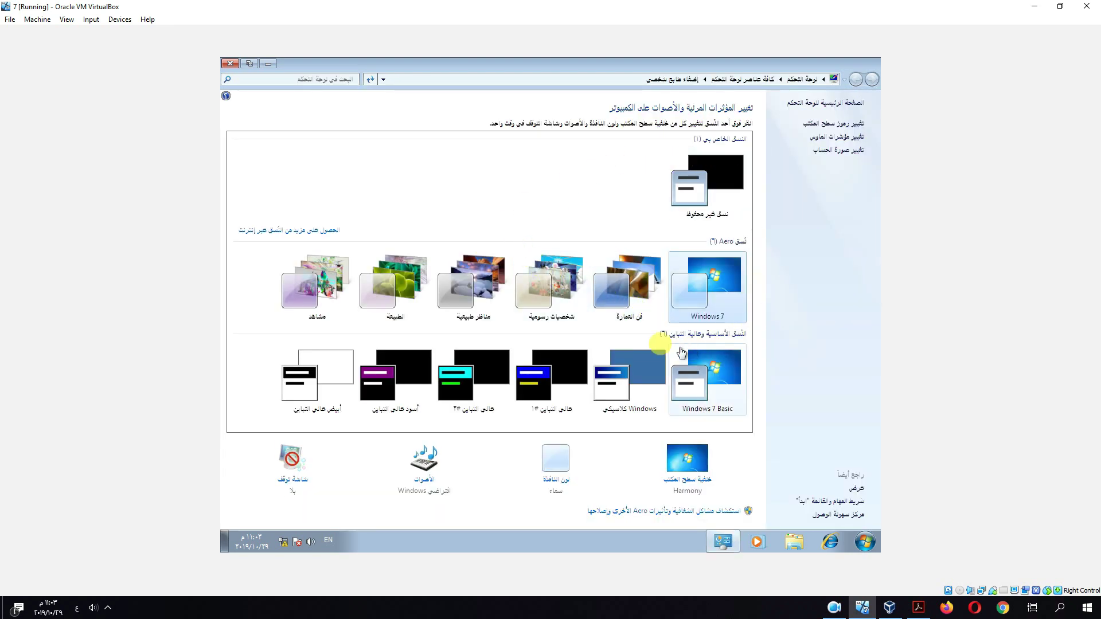
Step: Return to the PDF in Acrobat Reader and read the exercise on backgrounds that change automatically every 3 minutes
left_click(917, 607)
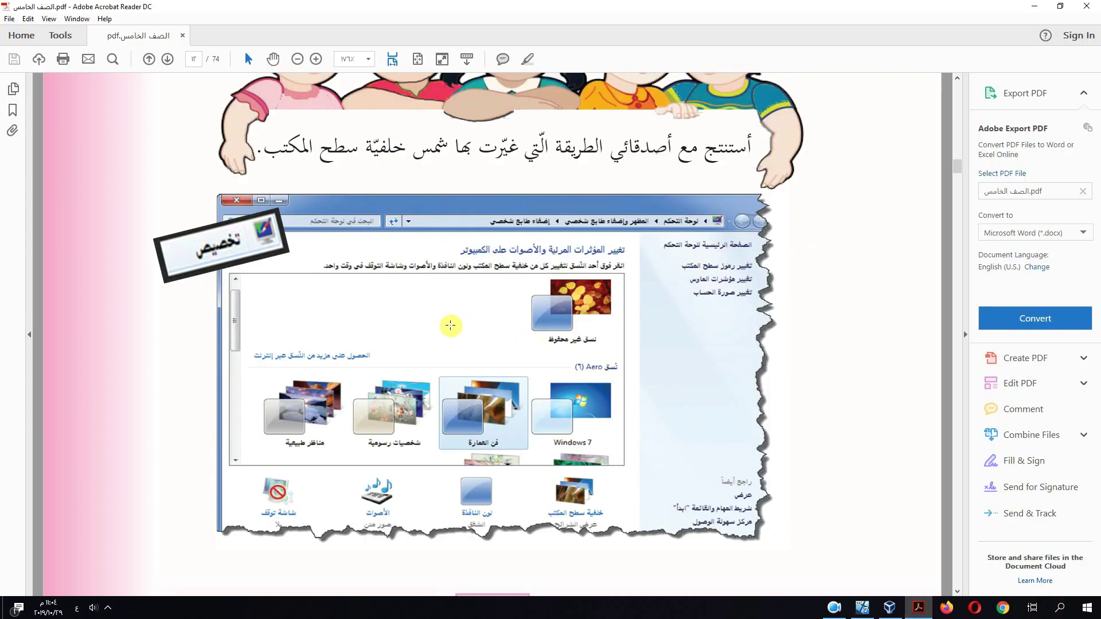
scroll(545, 326, "down", 3)
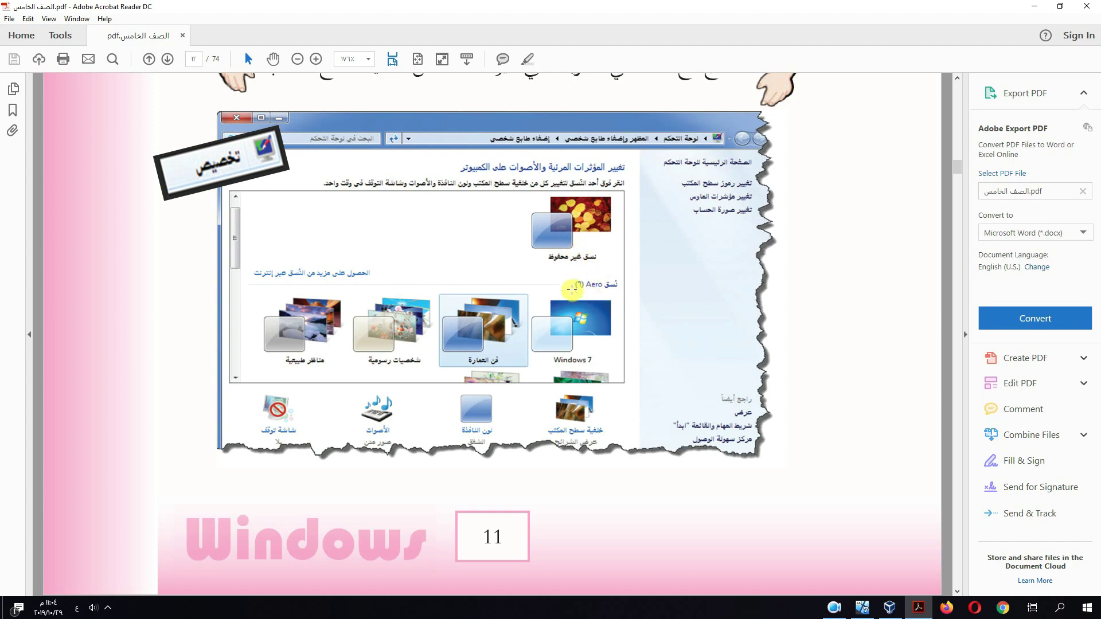
scroll(584, 274, "down", 12)
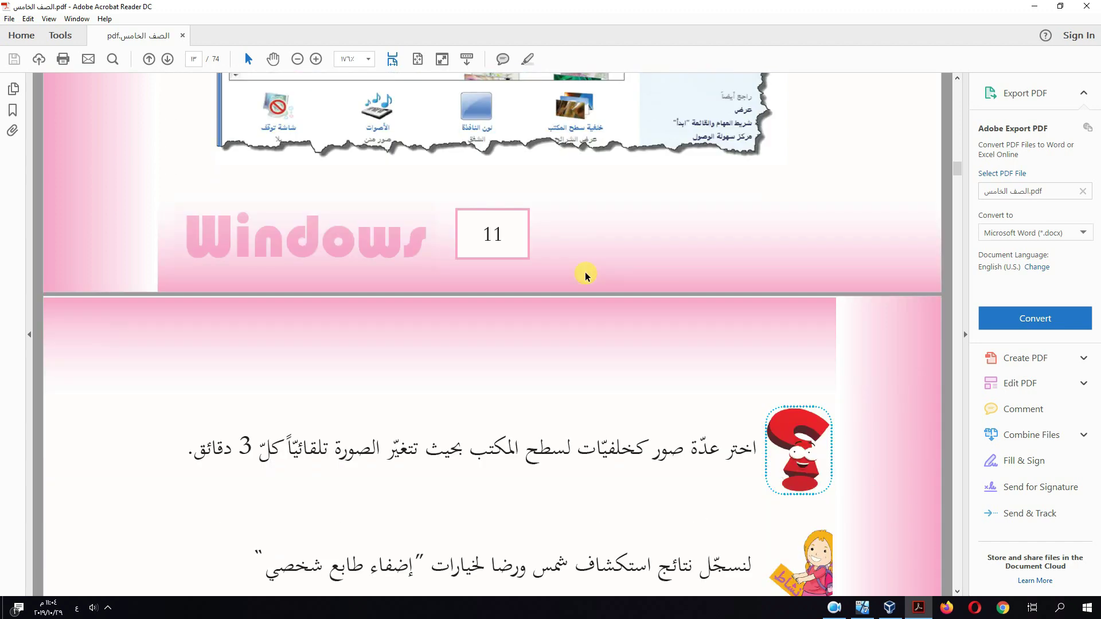
scroll(585, 274, "down", 1)
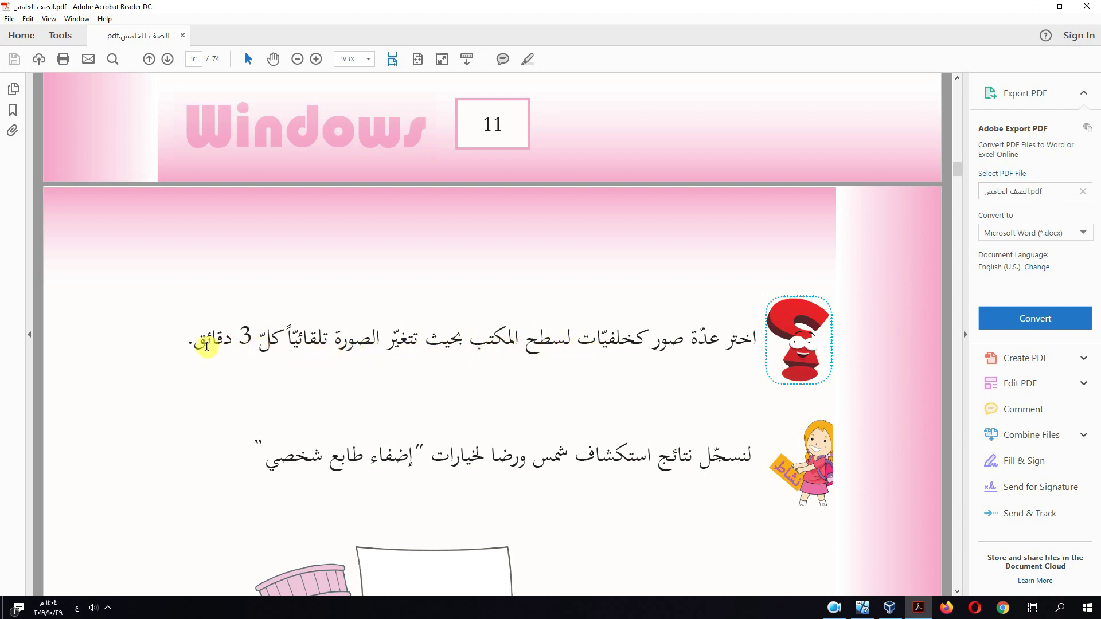
Step: Switch to the Windows 7 virtual machine, apply the فن العمارة Aero theme, and shrink the personalization window to uncover the desktop
left_click(861, 608)
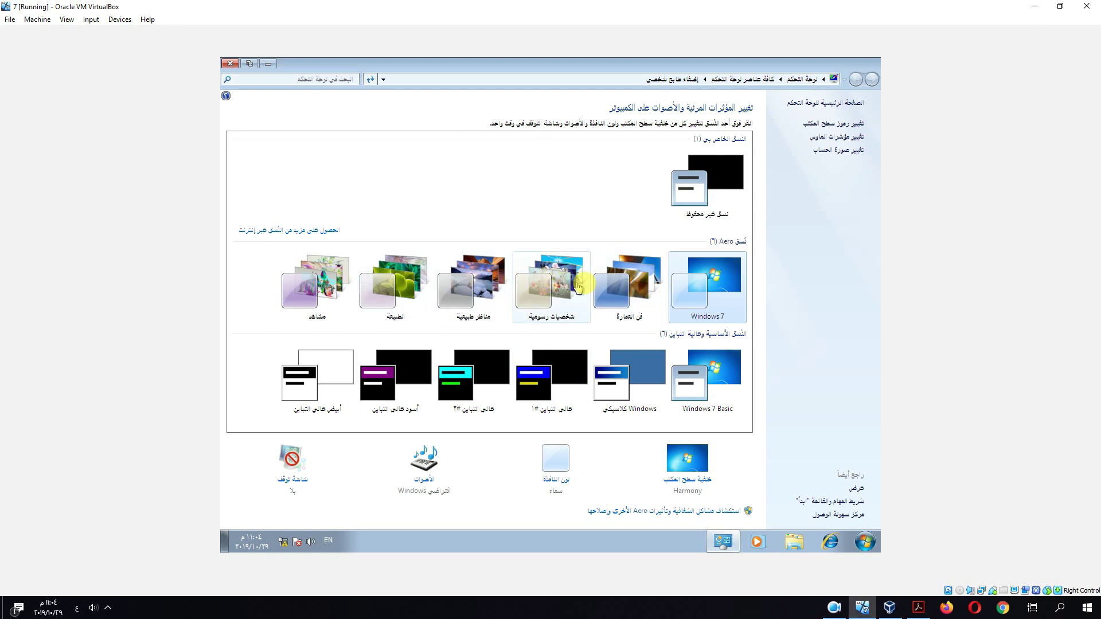
left_click(623, 280)
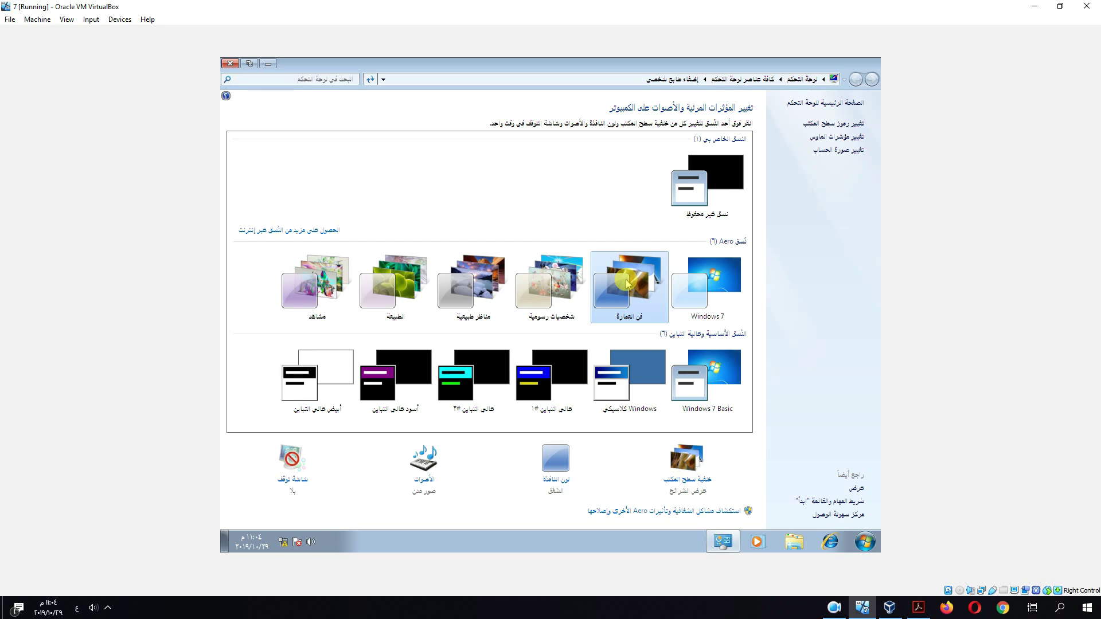
double_click(420, 68)
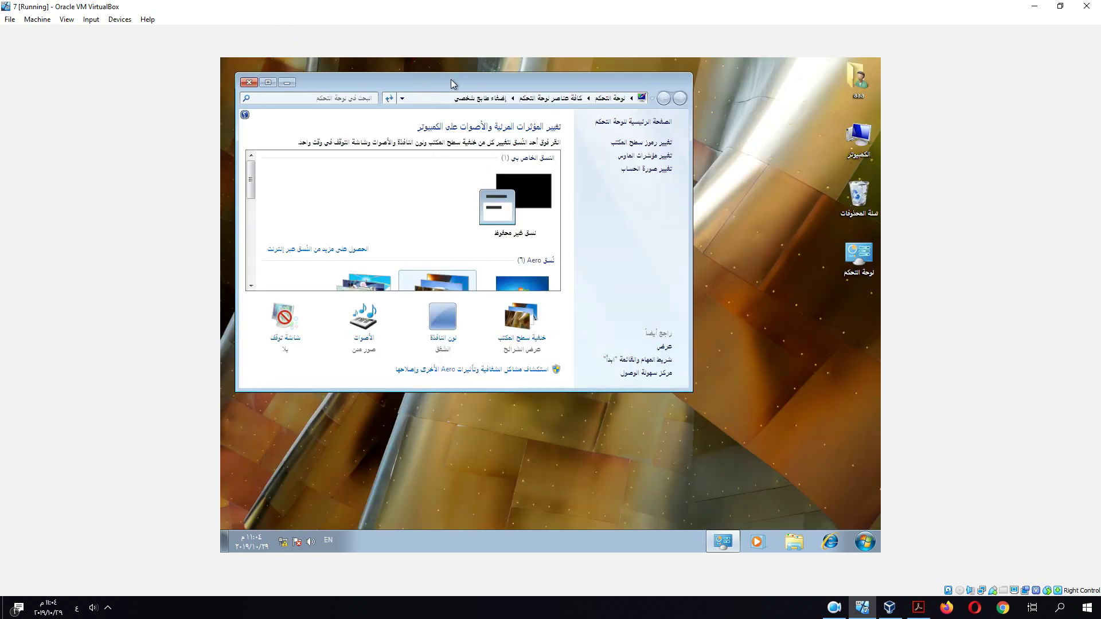
left_click_drag(452, 84, 550, 161)
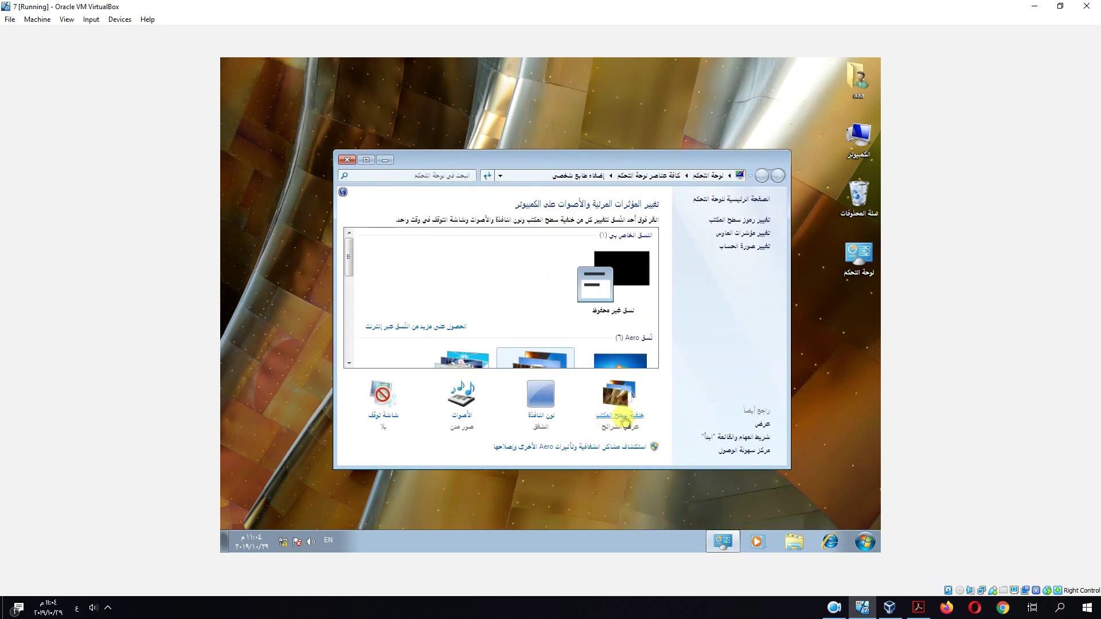
scroll(504, 294, "down", 1)
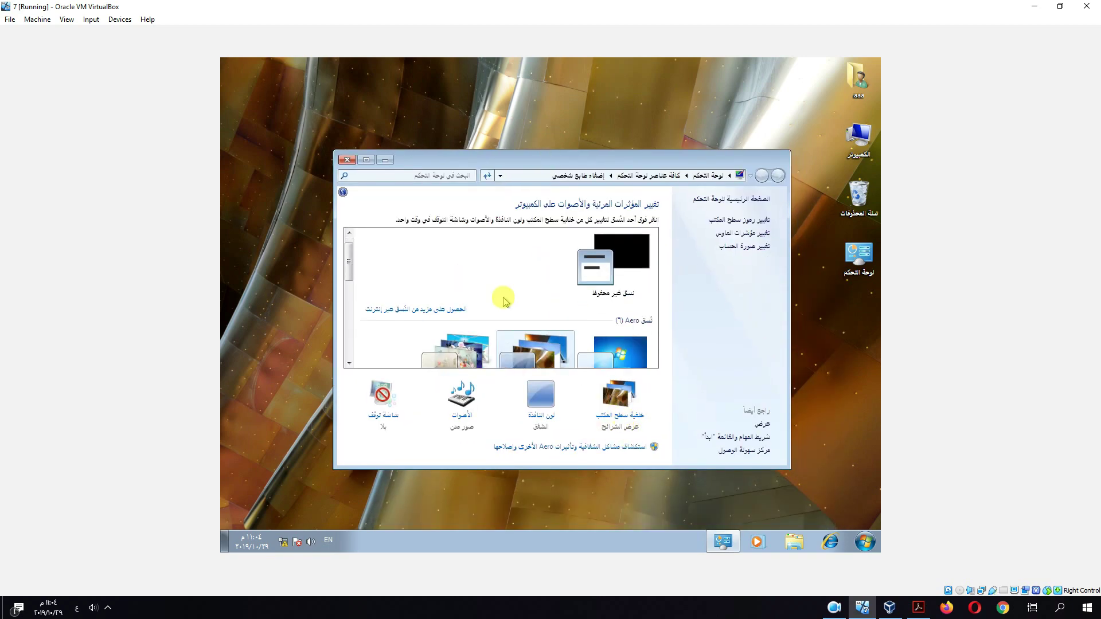
Step: Set the desktop background slideshow to only the white building and golden metal architecture pictures, changing every 10 seconds, and save the changes
left_click(623, 419)
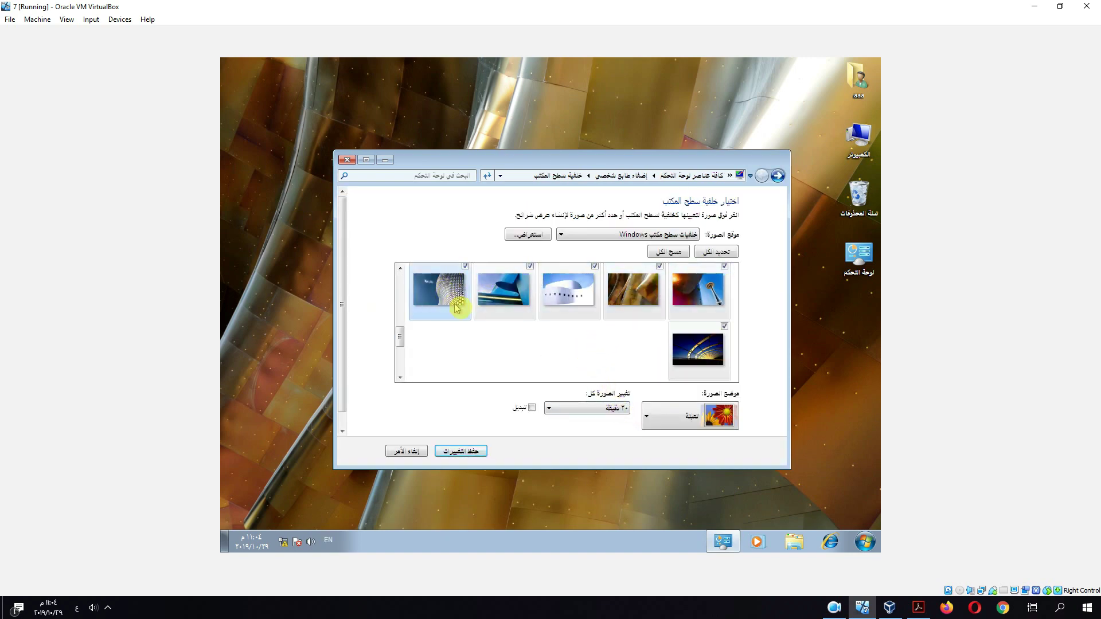
left_click(562, 351)
left_click_drag(562, 351, 643, 304)
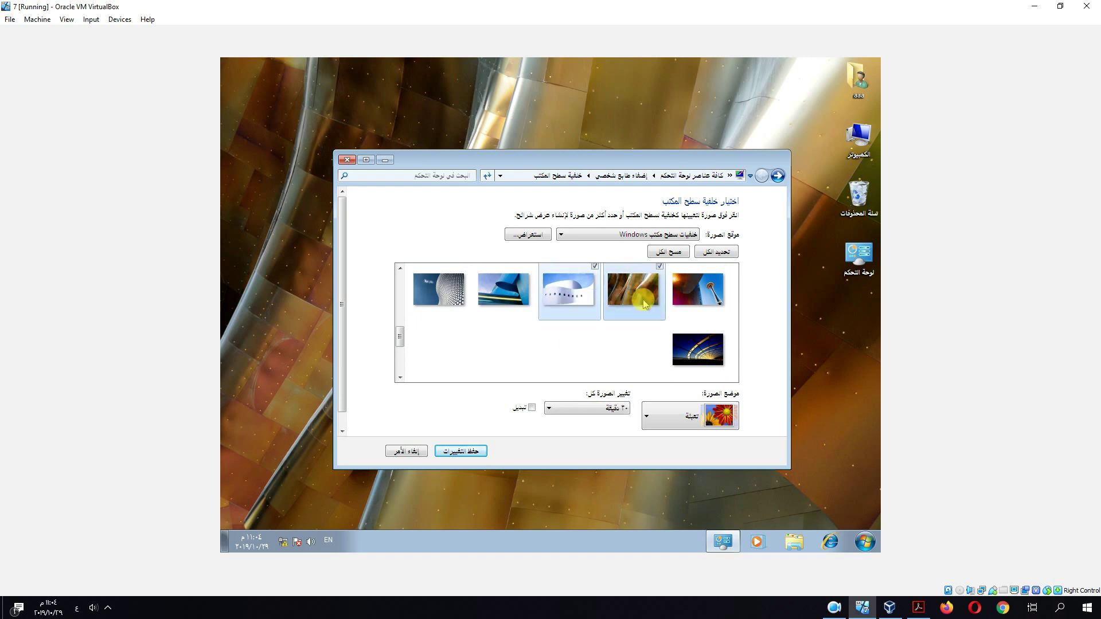
left_click(596, 409)
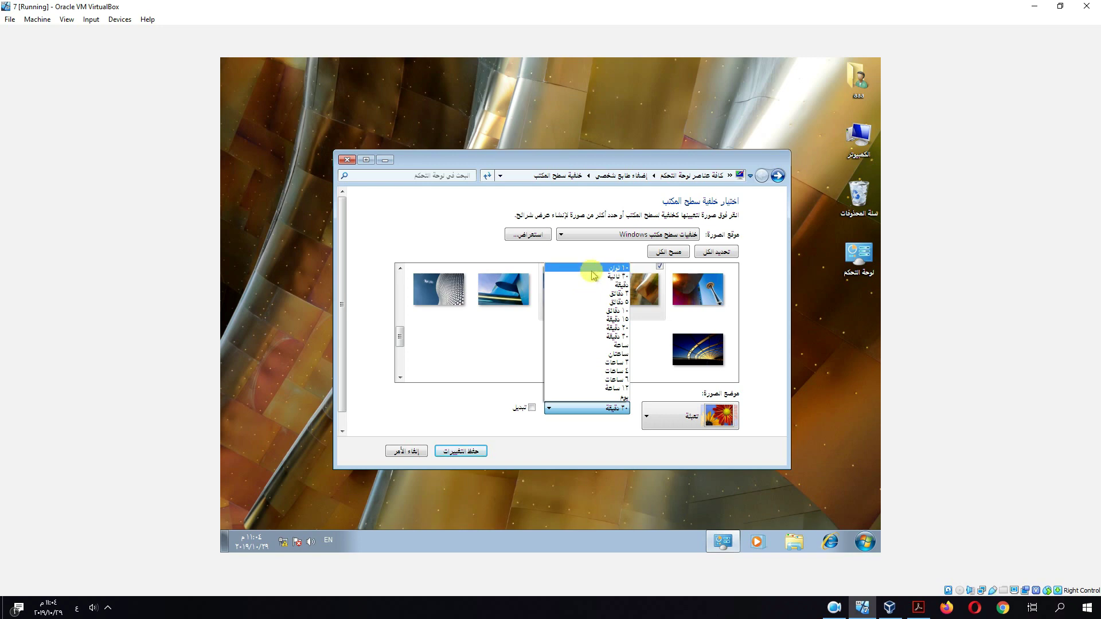
left_click(584, 268)
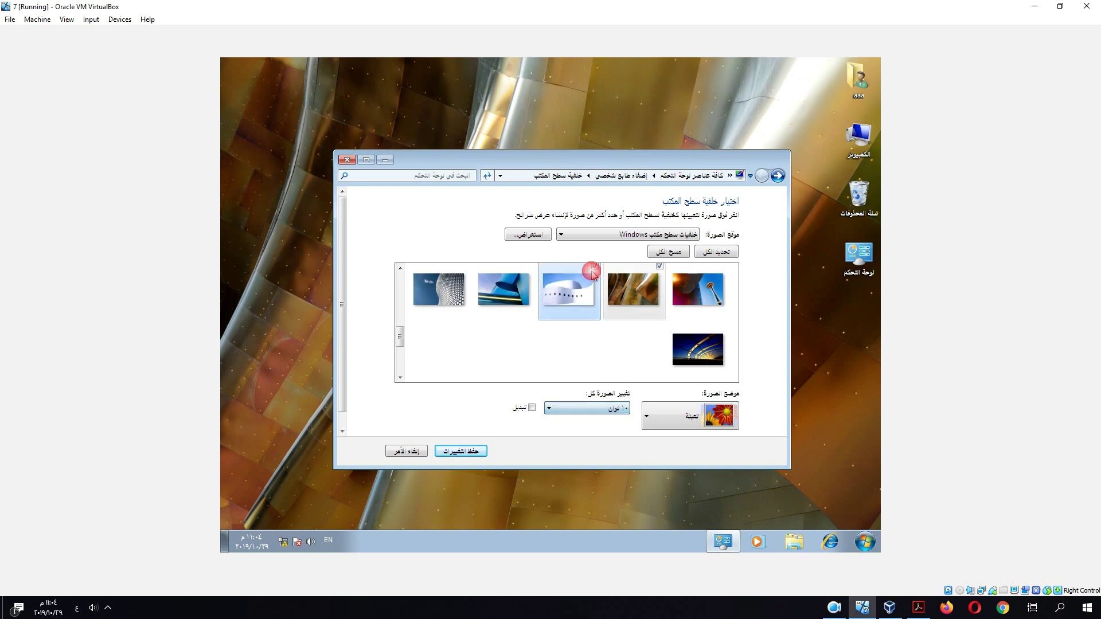
left_click(473, 452)
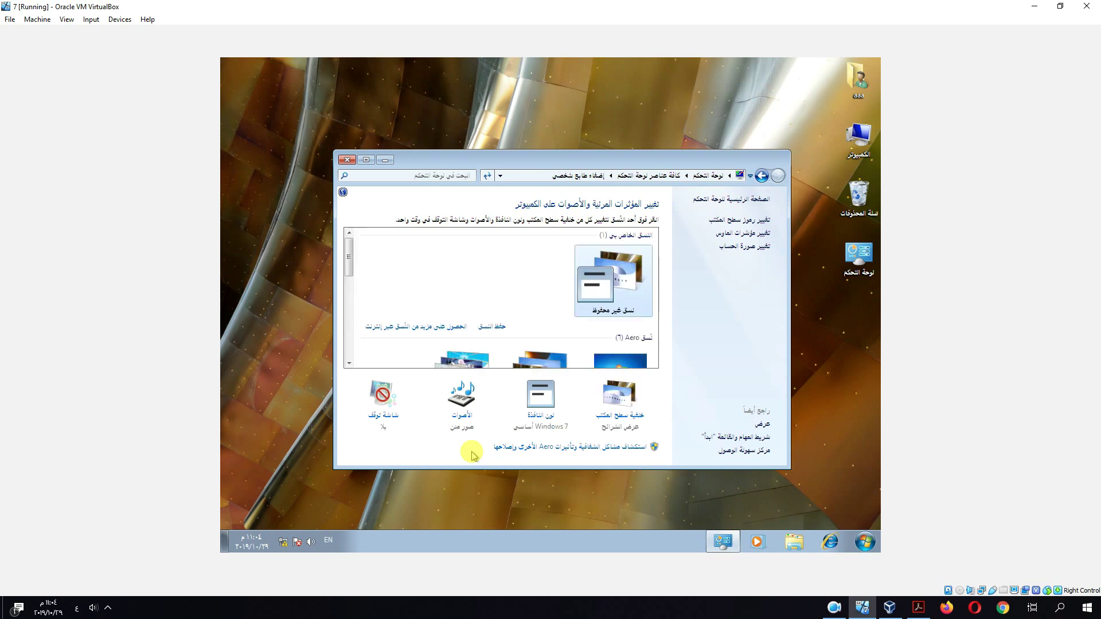
Step: Close the personalization window to view the background slideshow, and reopen the personalization settings from the desktop
left_click_drag(597, 163, 560, 186)
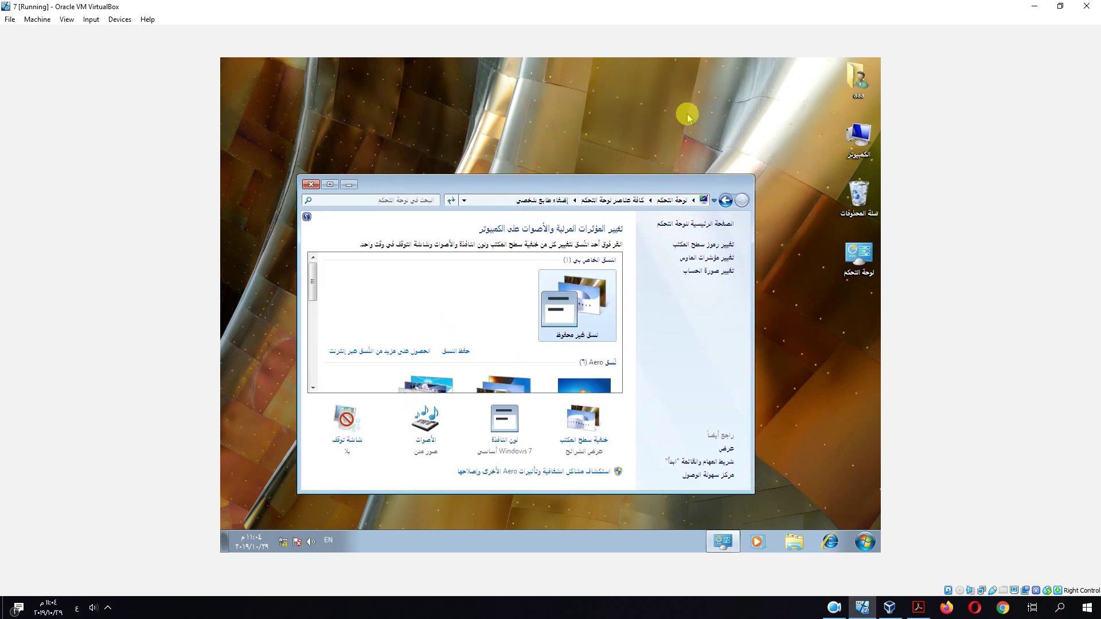
left_click(310, 184)
right_click(574, 154)
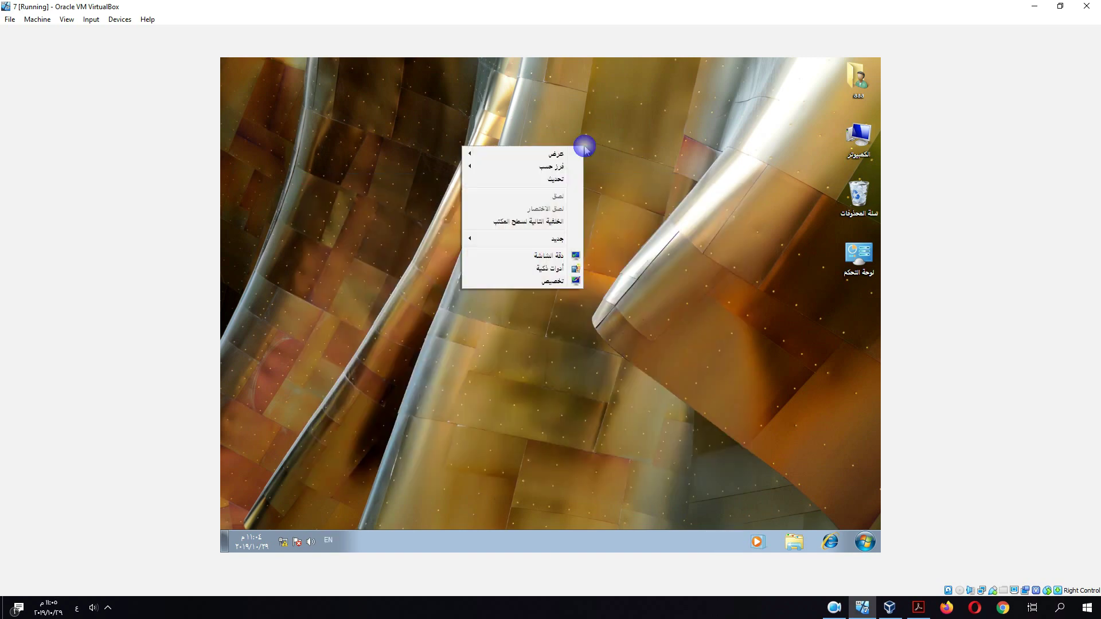
left_click(561, 283)
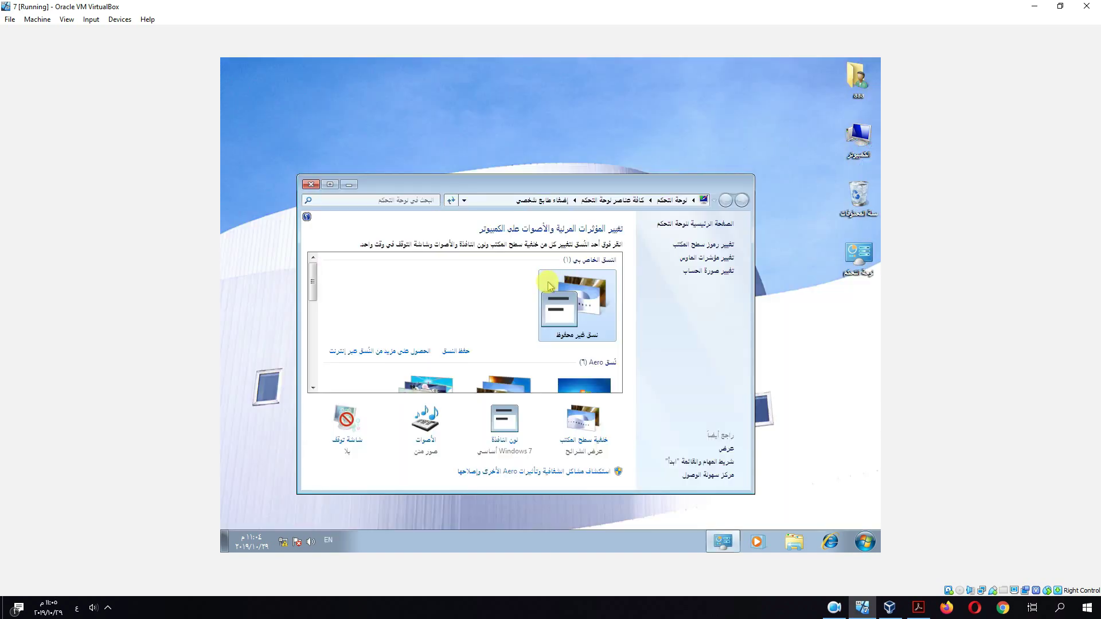
left_click_drag(555, 184, 526, 137)
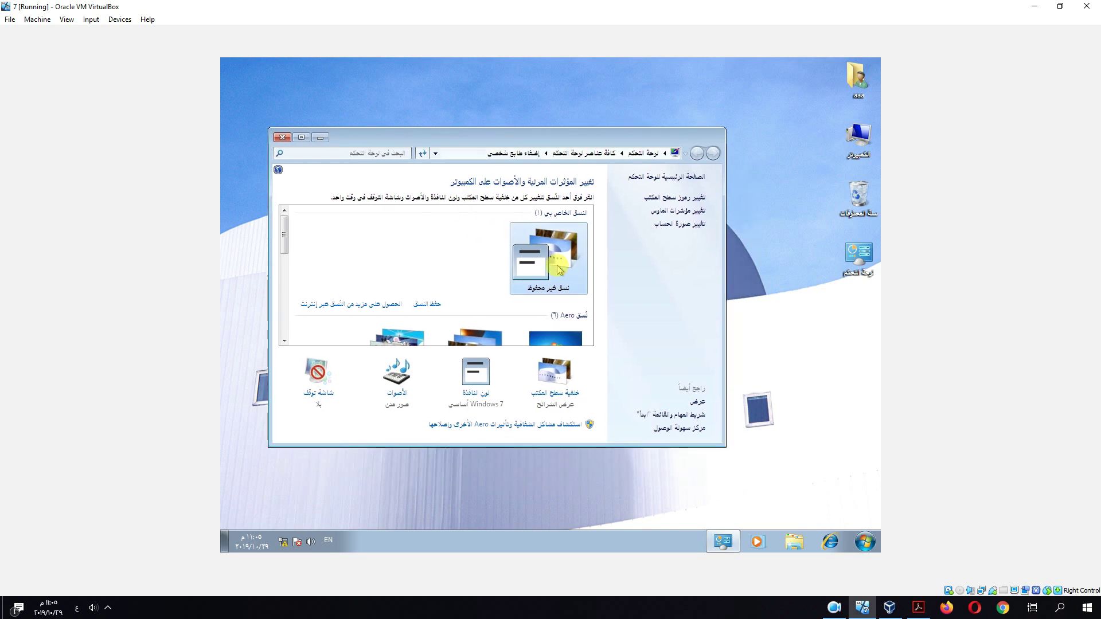
Step: In the desktop background settings, change the picture location to أفضل تصنيفات الصور and display the available picture-change intervals
scroll(471, 314, "down", 1)
scroll(534, 317, "down", 1)
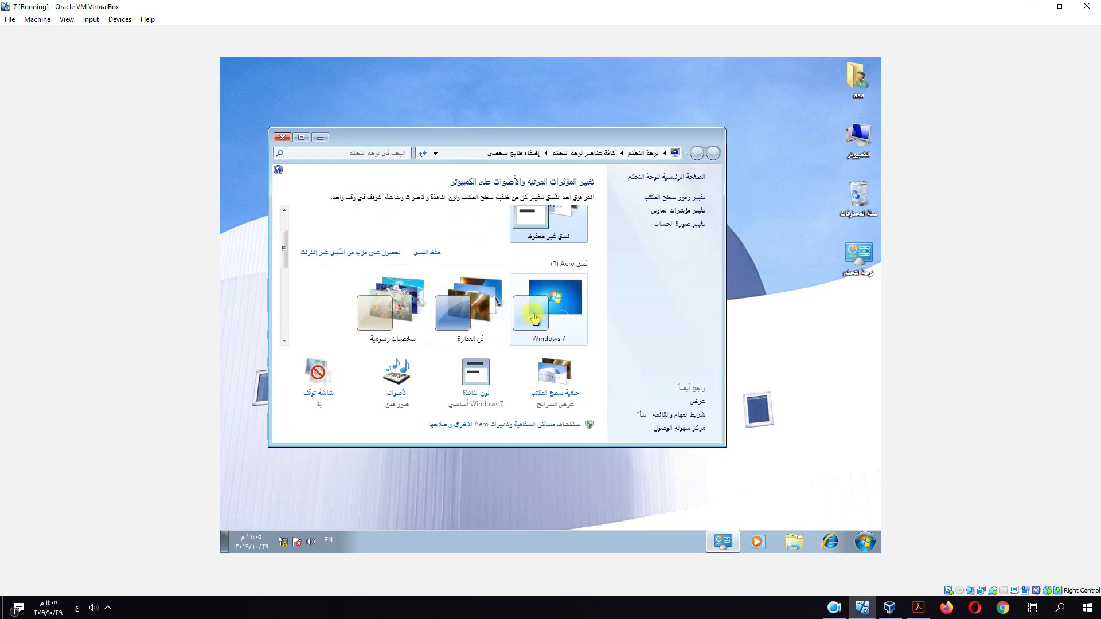
left_click(564, 396)
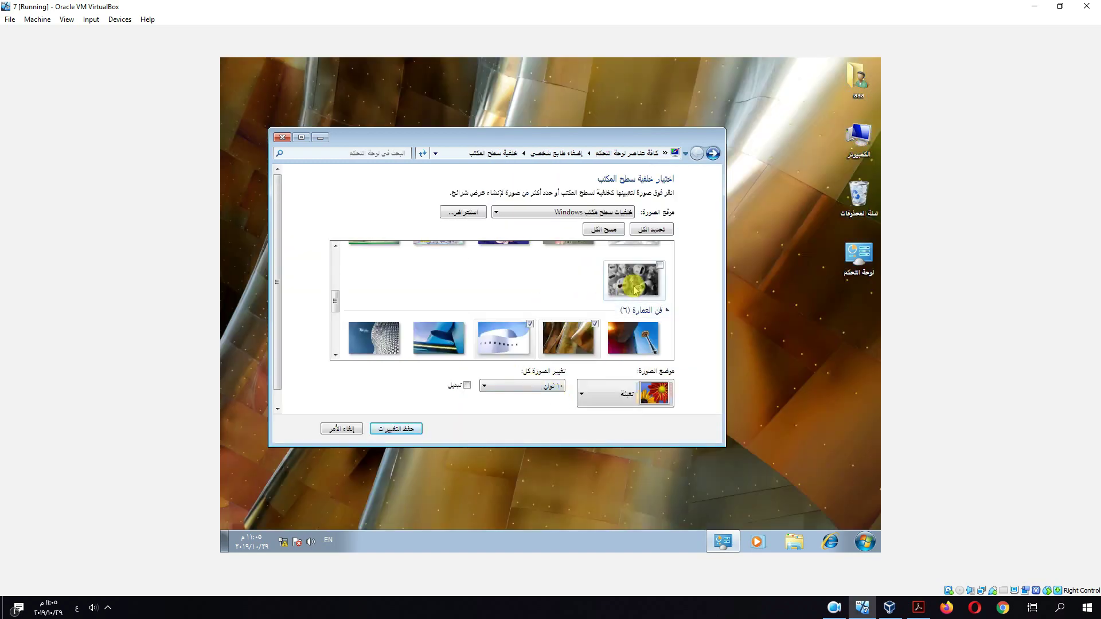
scroll(528, 314, "up", 5)
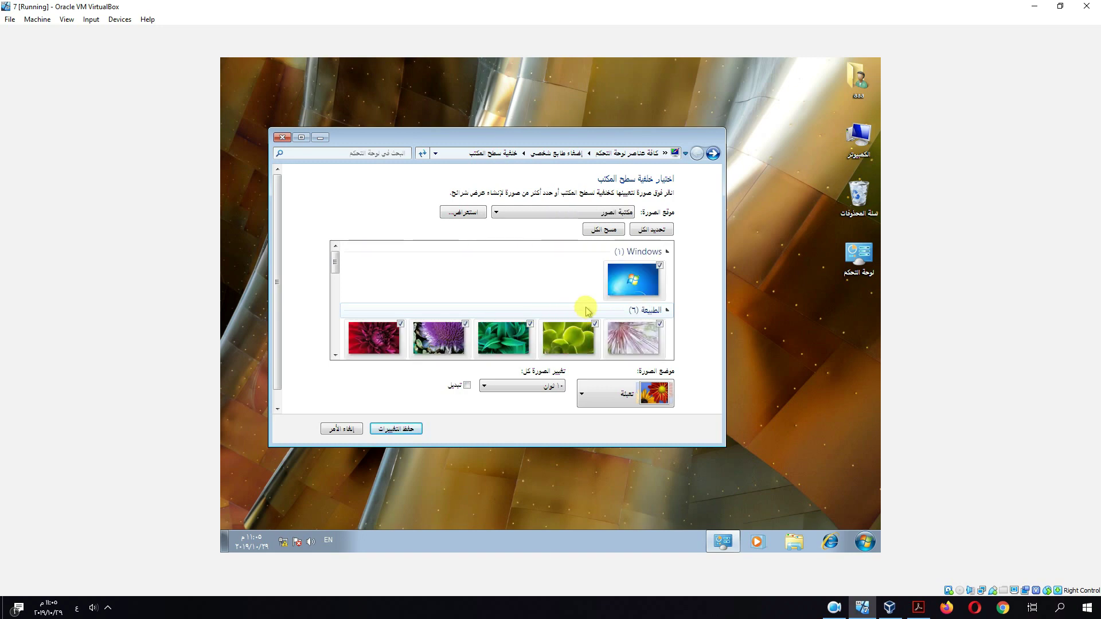
left_click(522, 388)
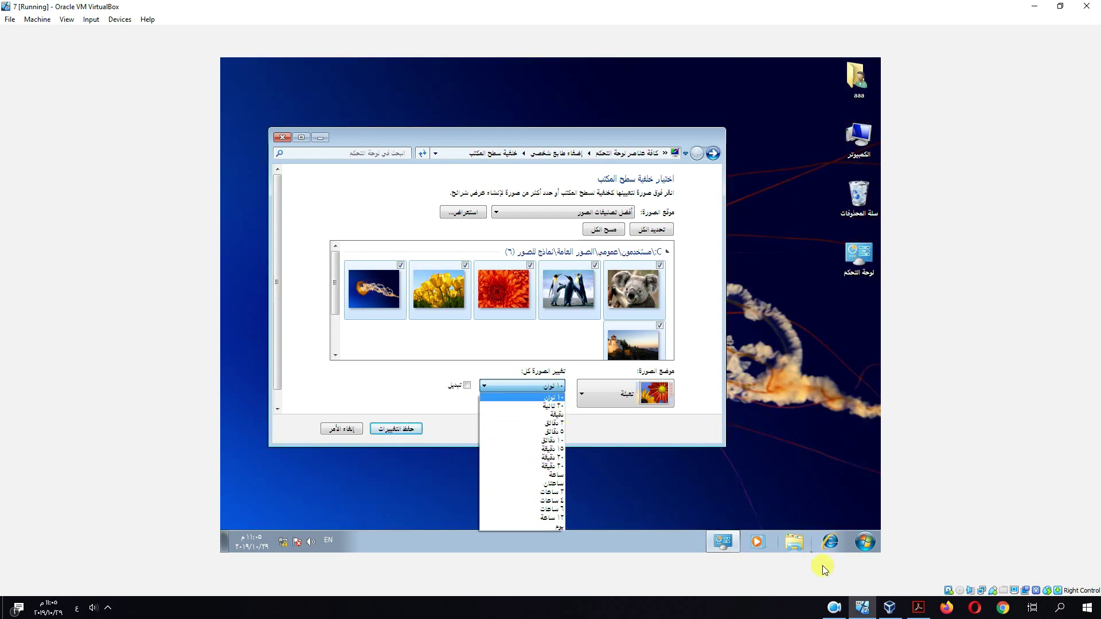
Step: Return to the PDF in Acrobat Reader and read the activity on personalization options down to the window color item (لون النافذة)
left_click(917, 609)
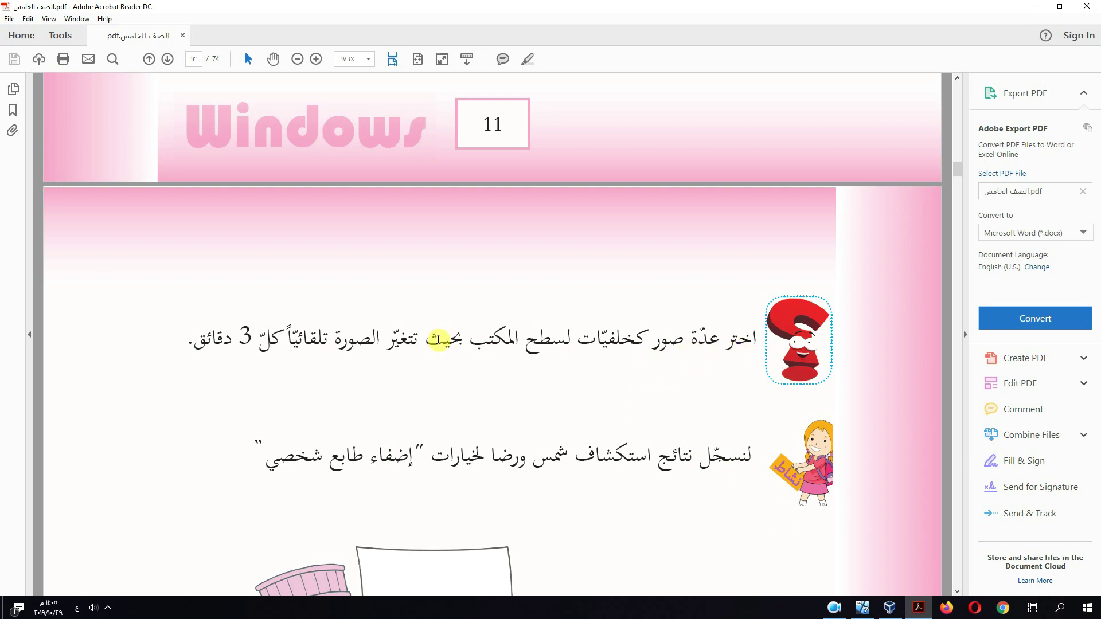
scroll(470, 318, "down", 2)
scroll(474, 320, "down", 3)
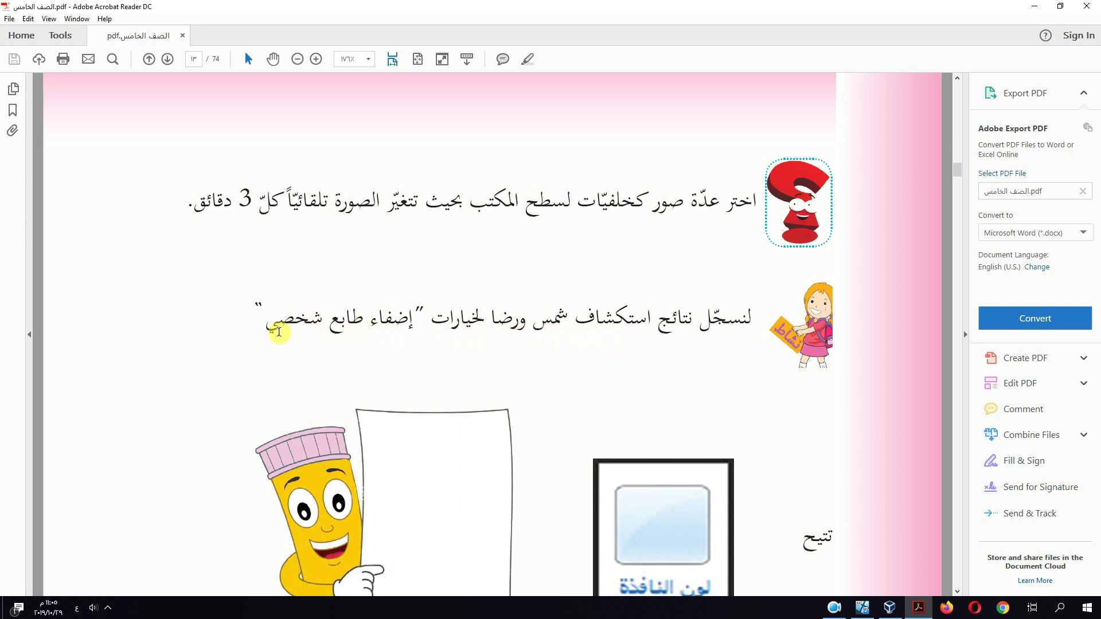
scroll(744, 337, "down", 5)
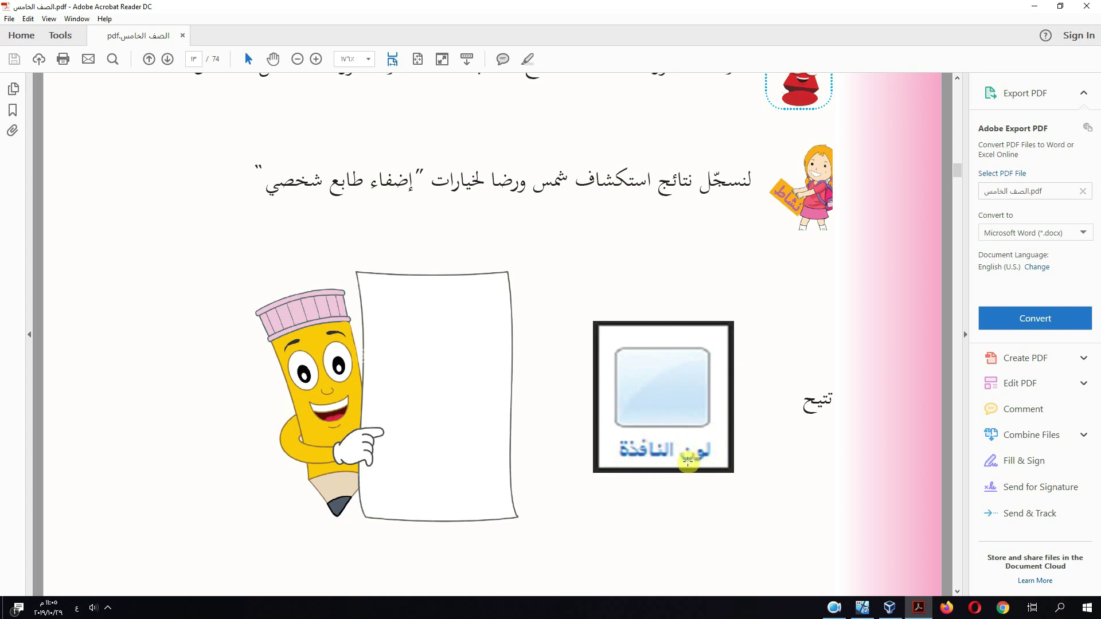
Step: Switch to the Windows 7 virtual machine in VirtualBox and cancel the desktop background changes
left_click(861, 608)
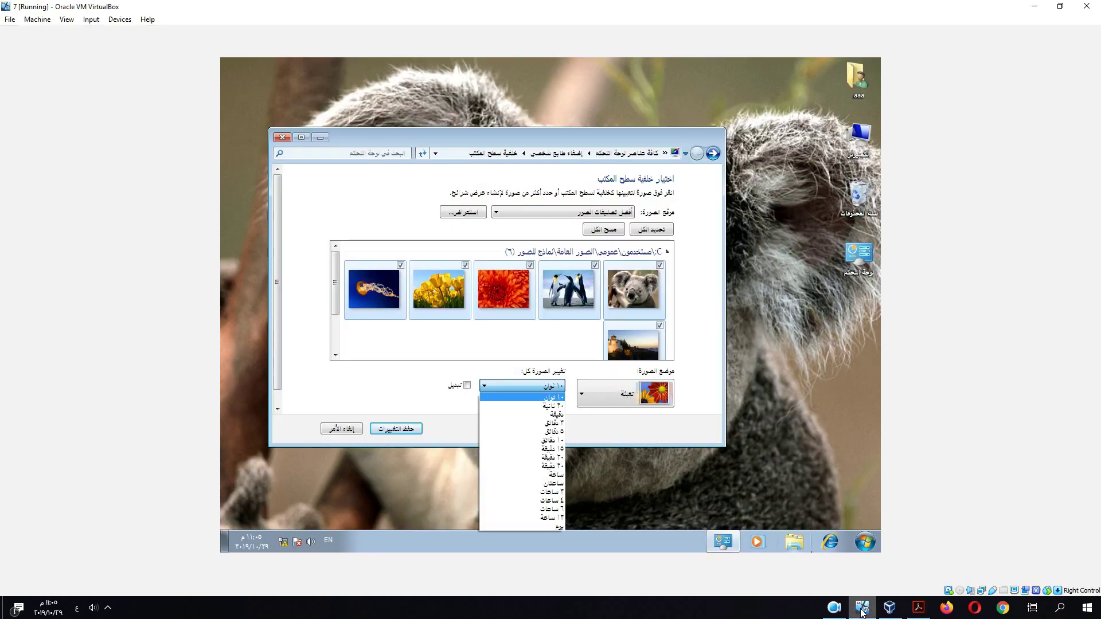
left_click(346, 430)
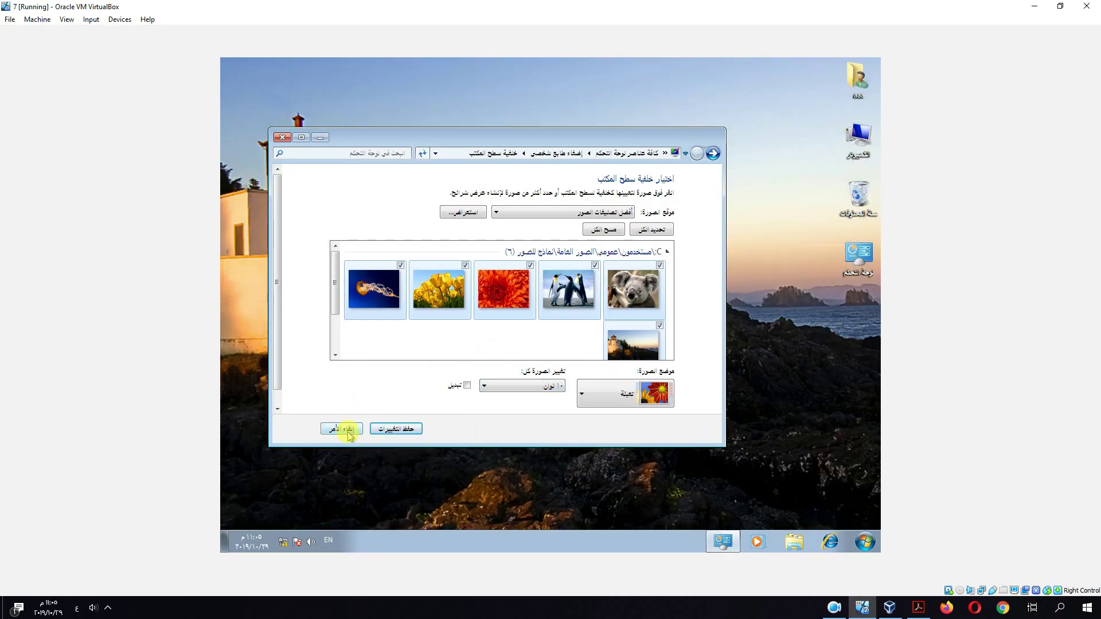
left_click(346, 430)
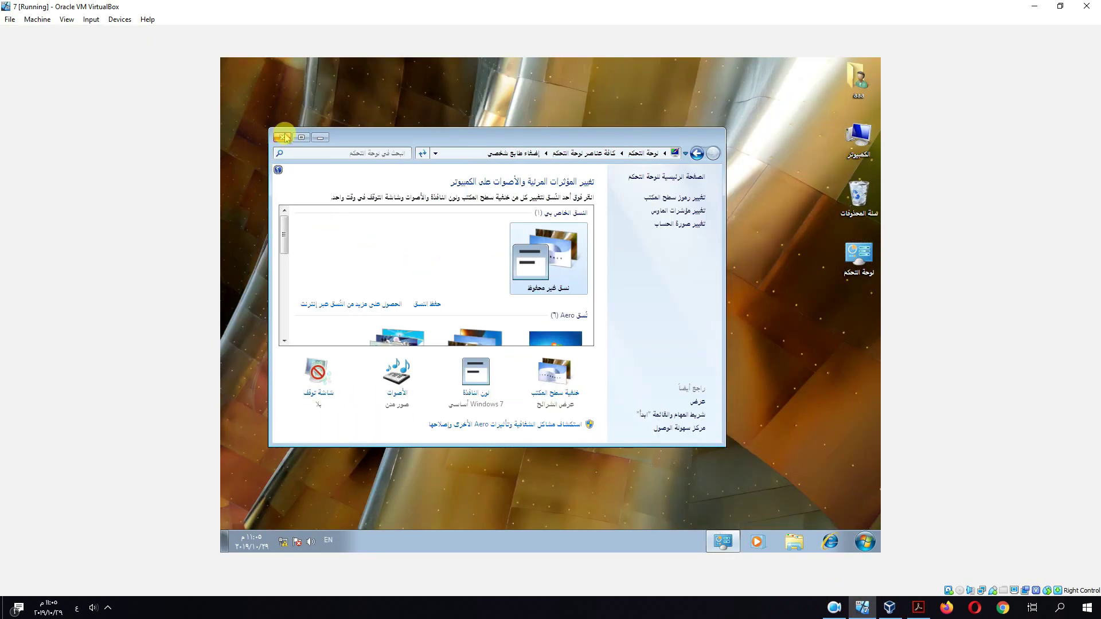
Step: Open the window color and appearance settings (لون النافذة) to view their options, and dismiss them without changes
left_click(476, 375)
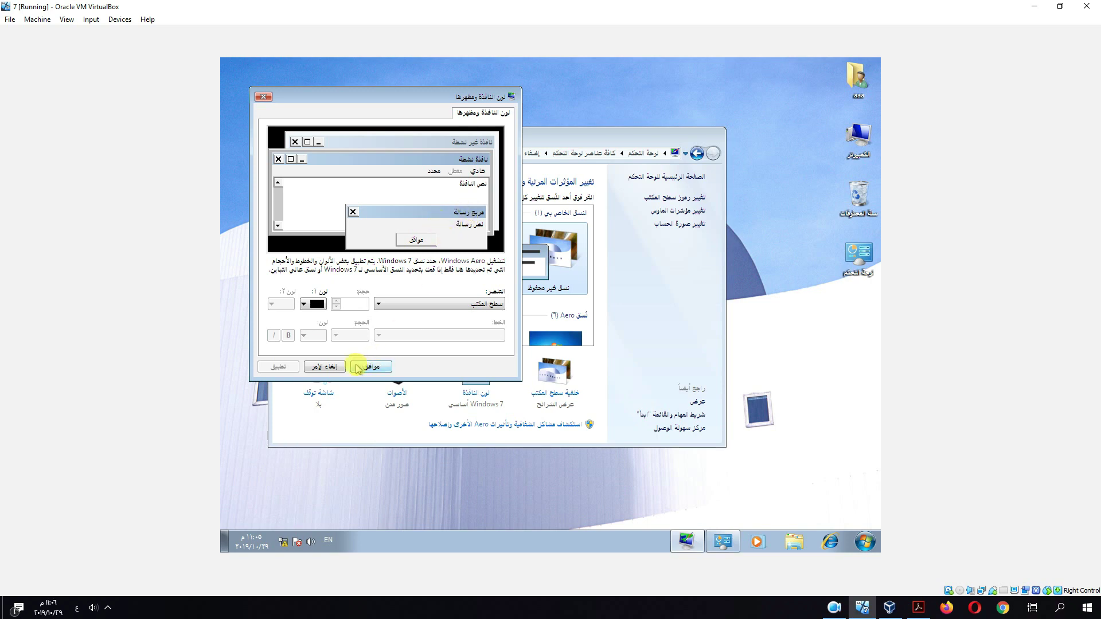
left_click(337, 366)
Step: Apply the Windows 7 theme from the Aero themes
left_click(518, 285)
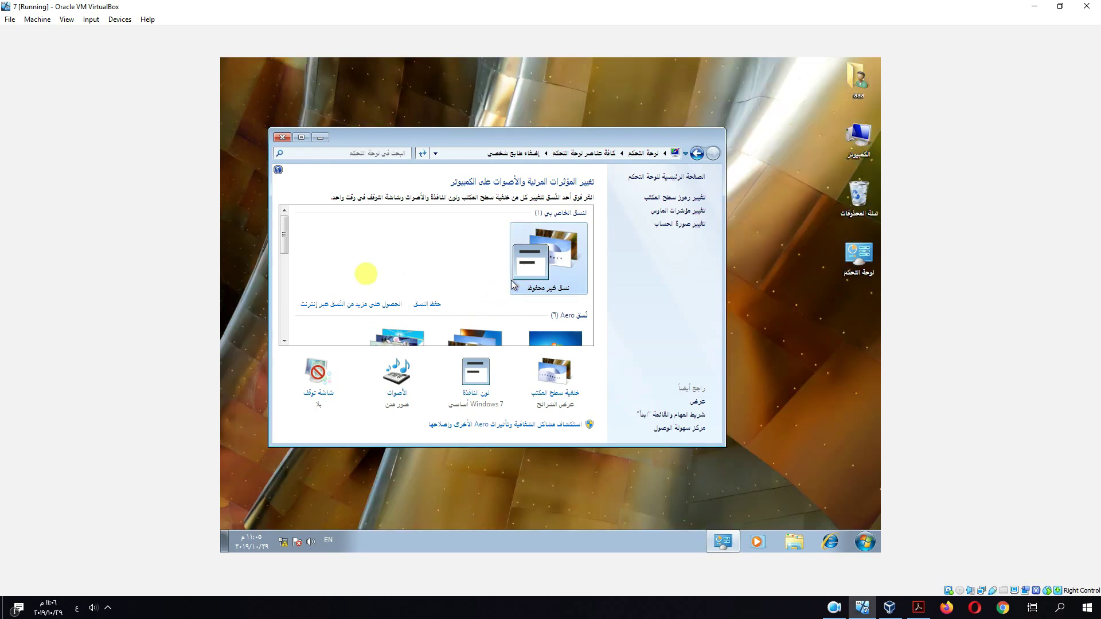
left_click_drag(284, 238, 283, 261)
left_click(578, 277)
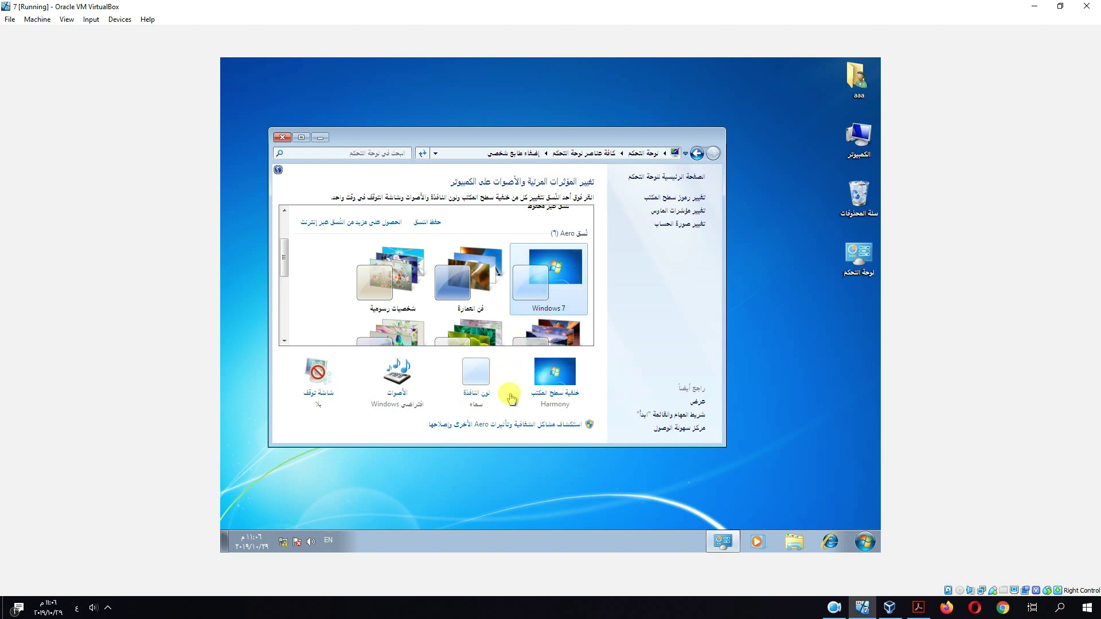
Step: In the window color settings, try red and olive for the desktop element, select the icon element (رمز), and cancel
left_click(483, 375)
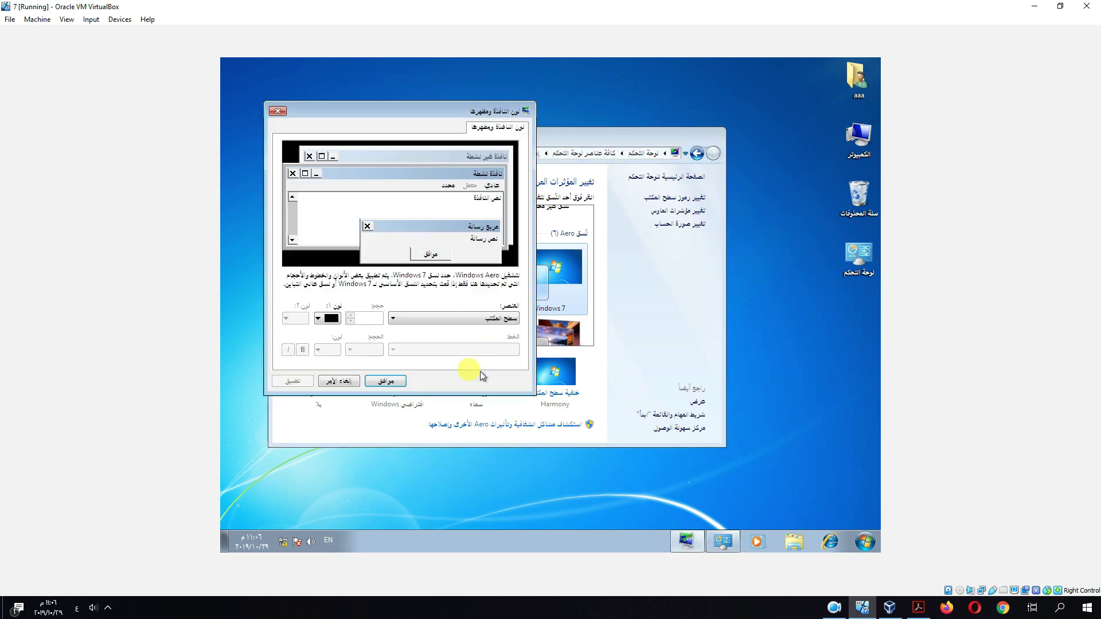
left_click(328, 318)
left_click(363, 351)
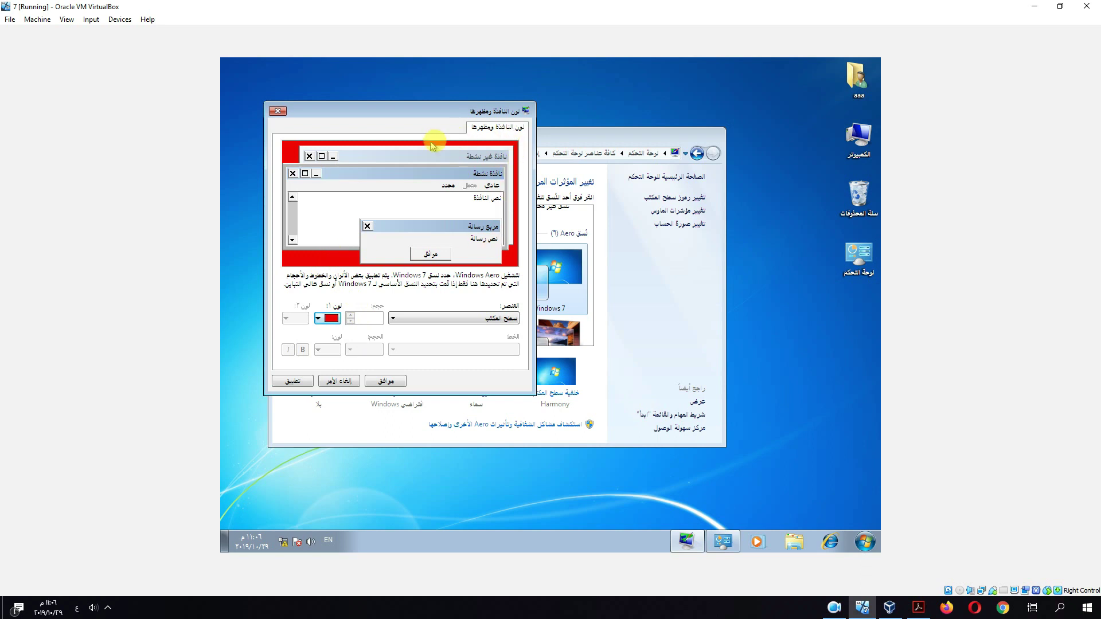
left_click(324, 318)
left_click(322, 350)
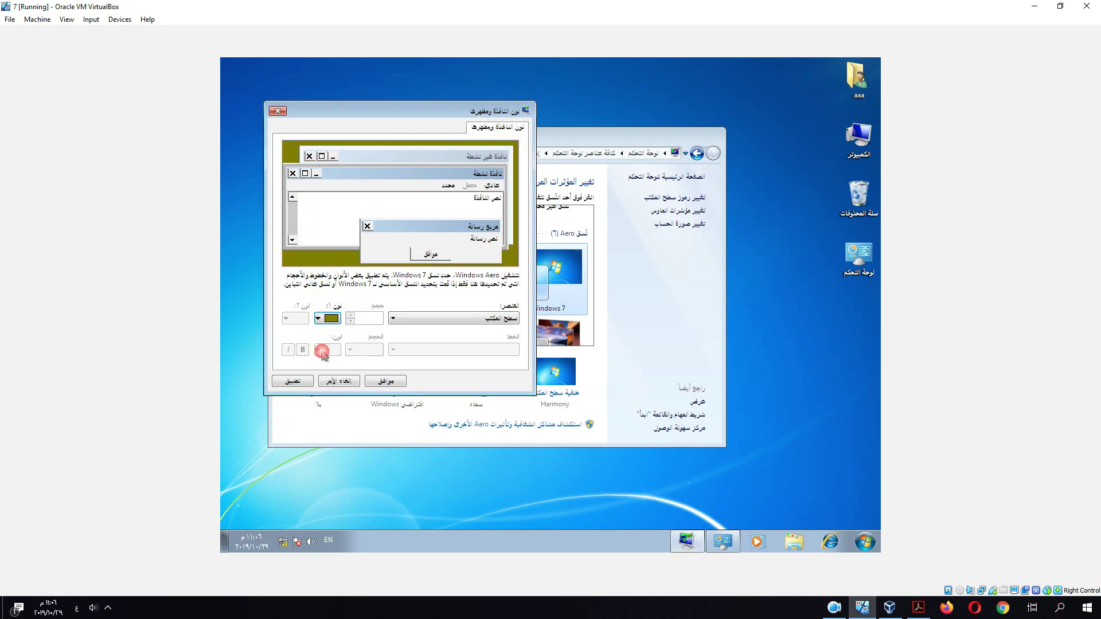
left_click(410, 320)
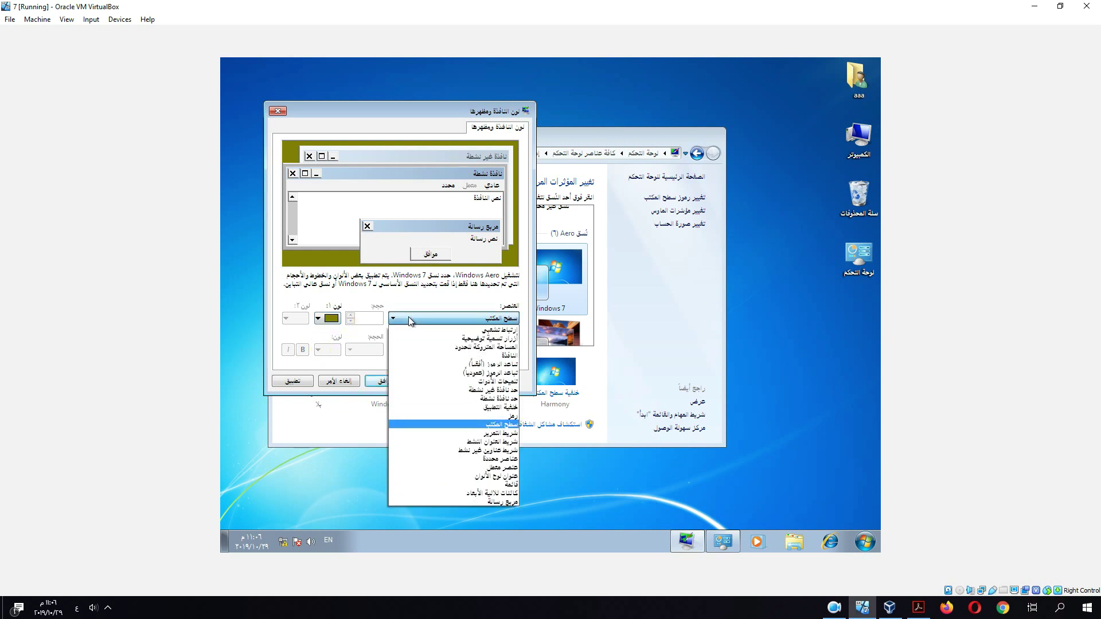
left_click(511, 415)
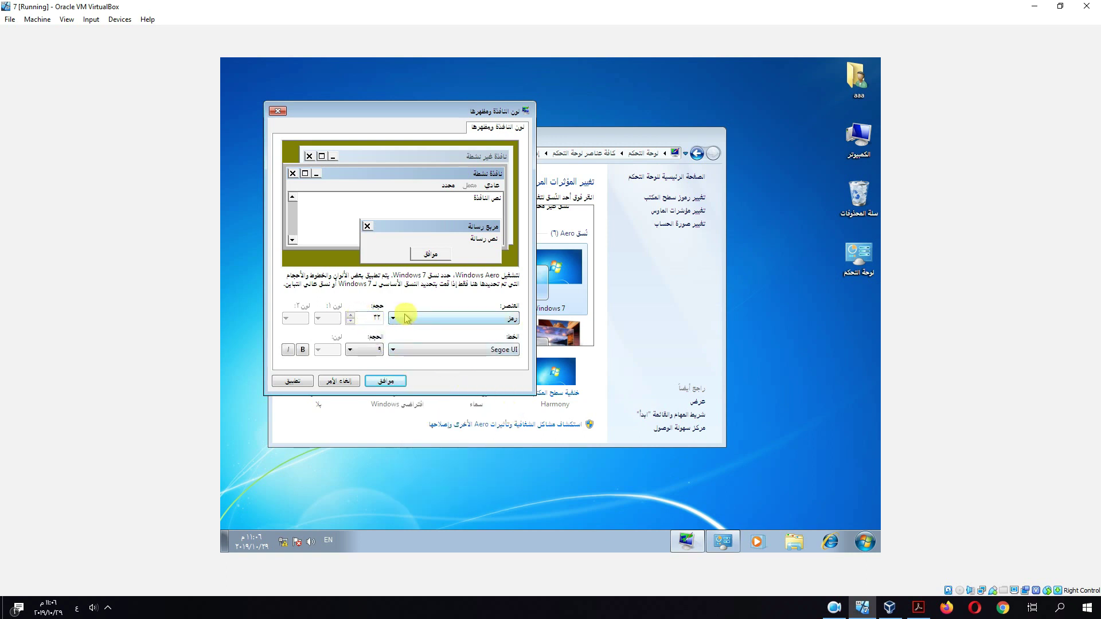
left_click(343, 381)
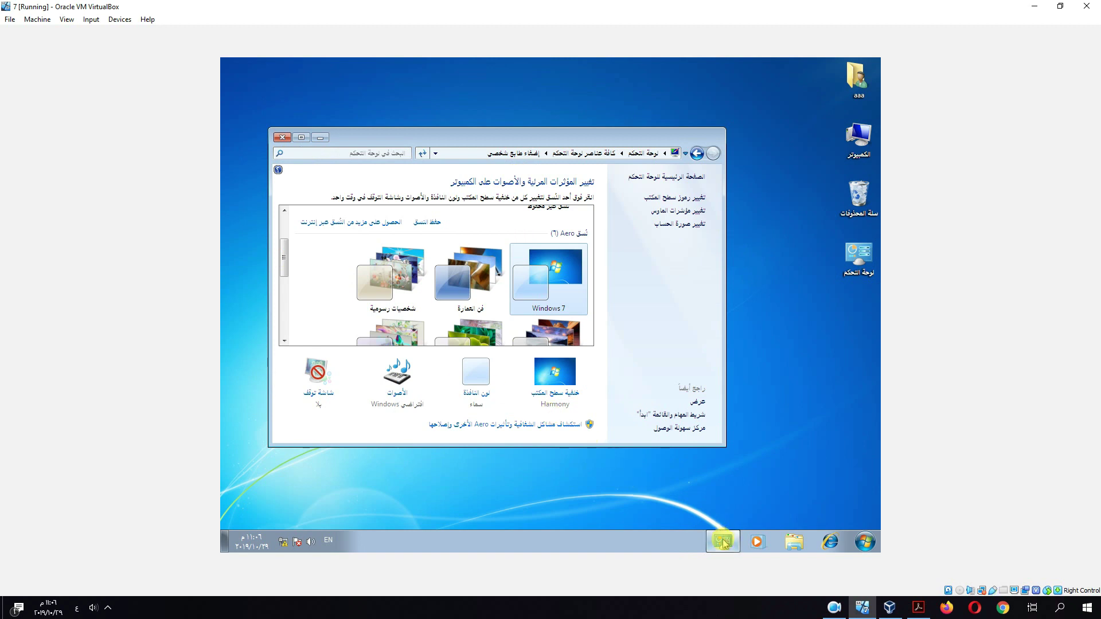
Step: Switch to the PDF in Acrobat Reader and read the activity from the window color item to the sounds item (الأصوات)
left_click(918, 608)
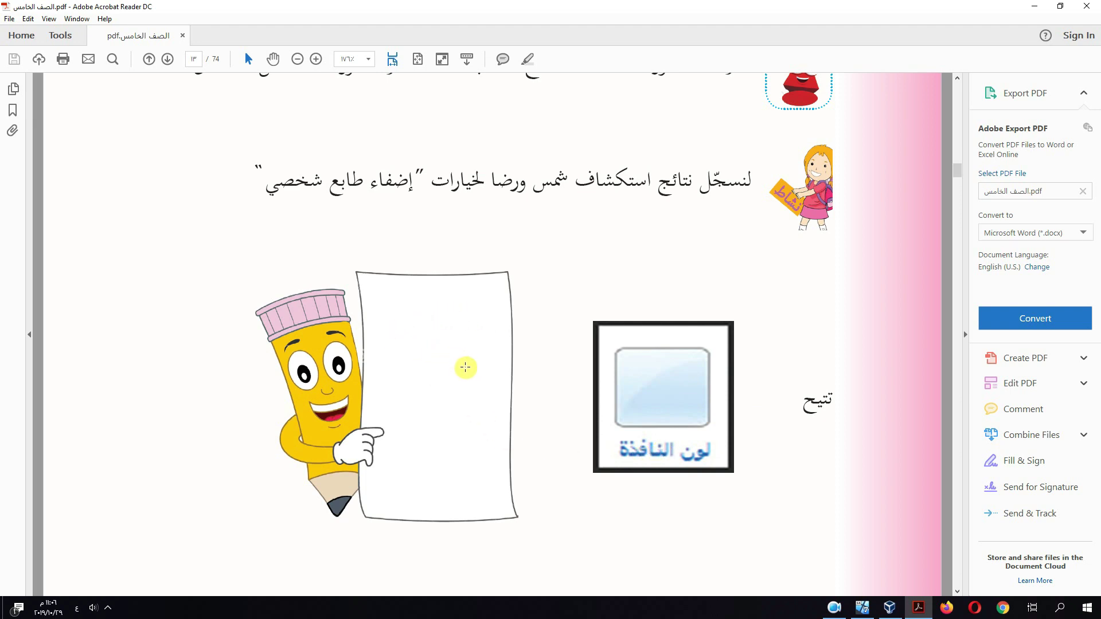
left_click(489, 381)
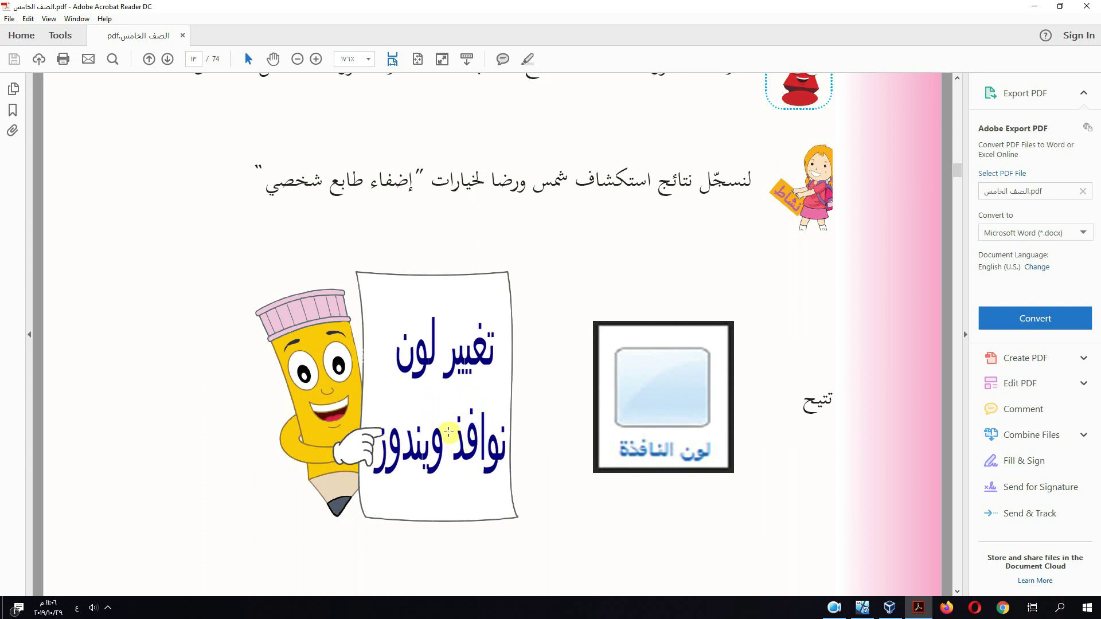
left_click(490, 427)
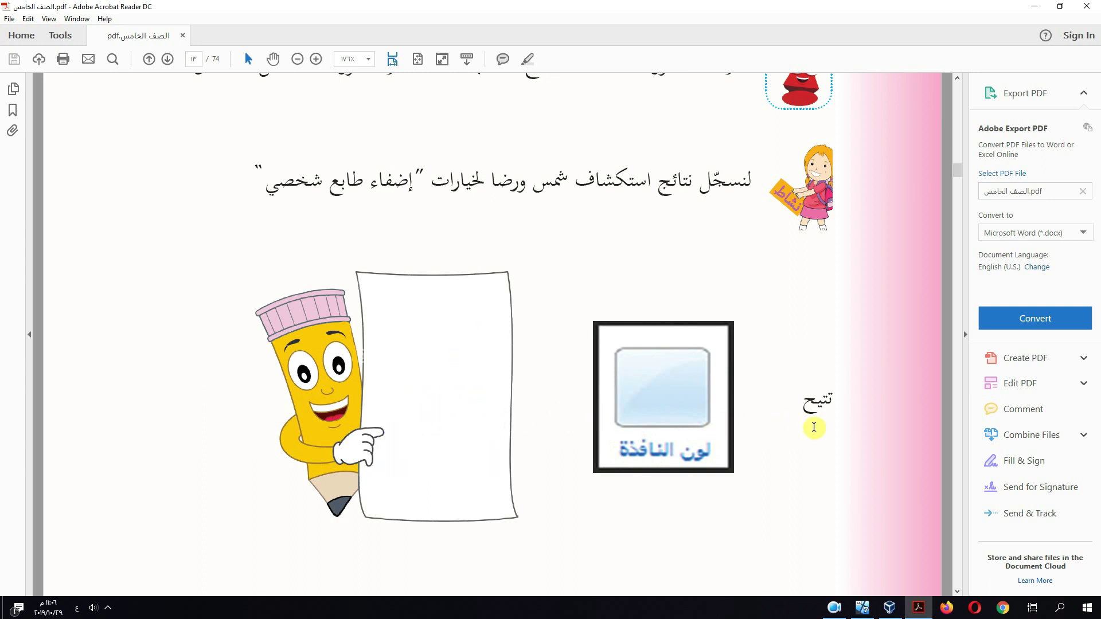
scroll(814, 427, "down", 5)
scroll(814, 430, "down", 2)
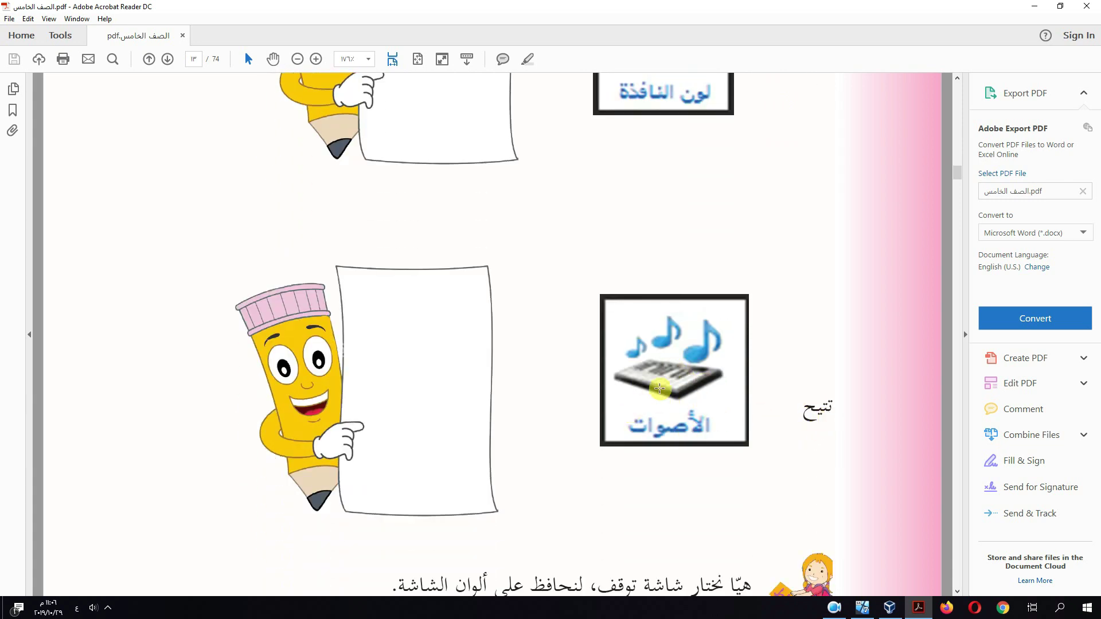
Step: In the virtual machine's sound settings, test the Windows Balloon, Windows Notify and Windows Shutdown event sounds
left_click(862, 608)
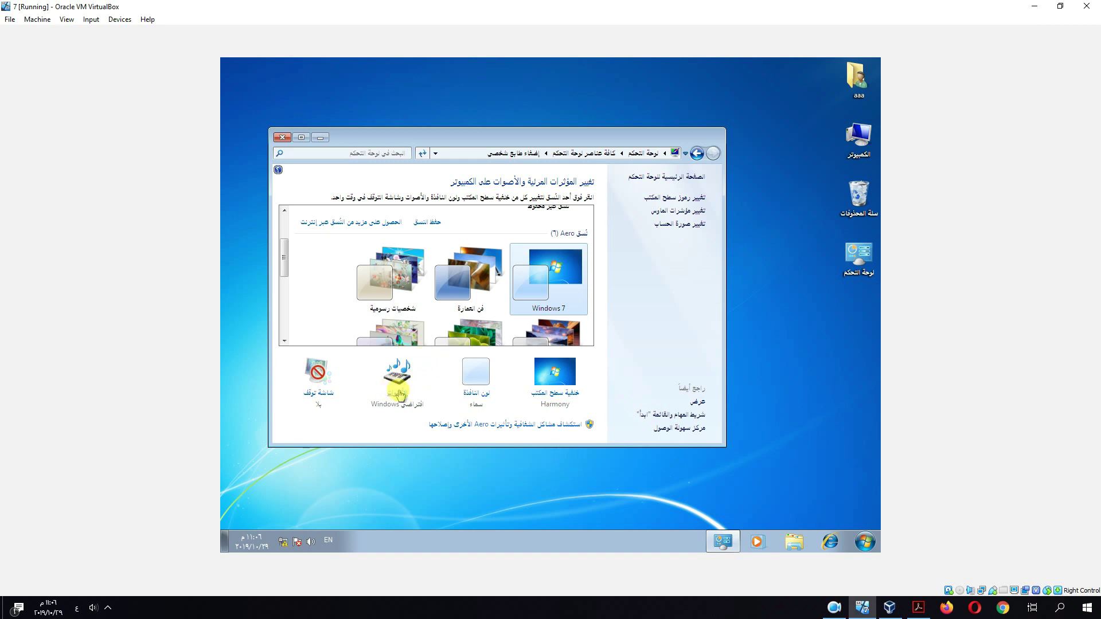
left_click(399, 393)
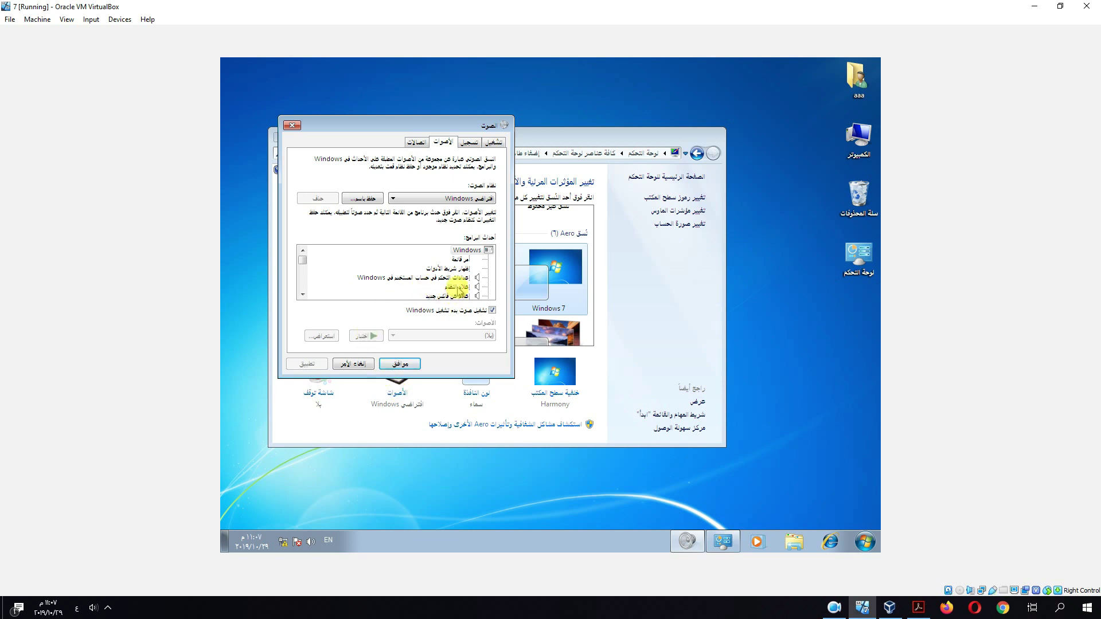
left_click(457, 286)
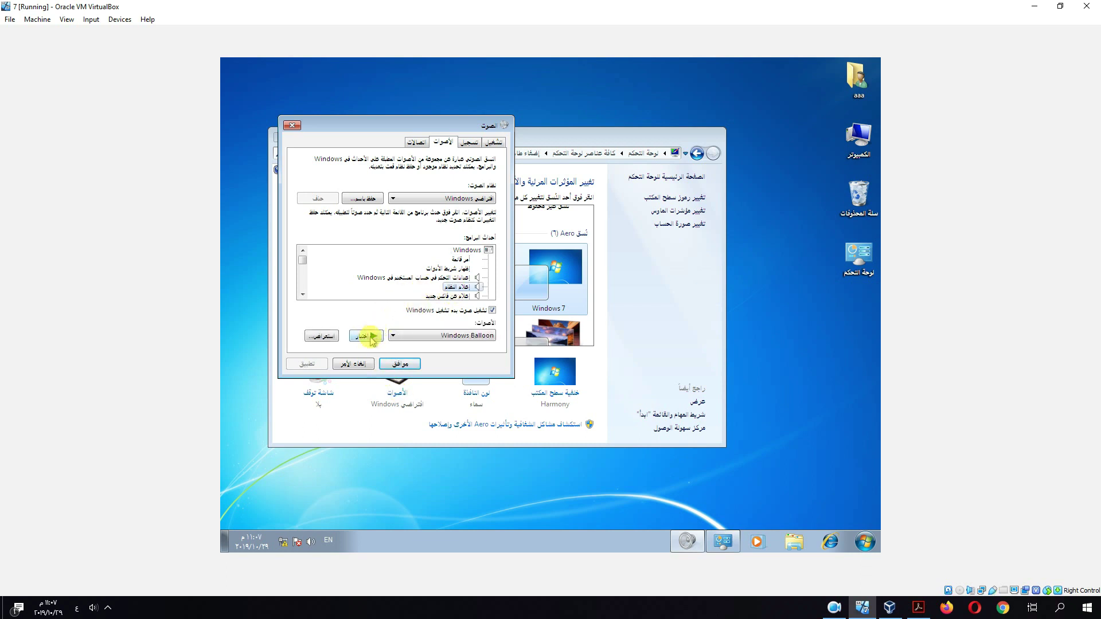
left_click(372, 338)
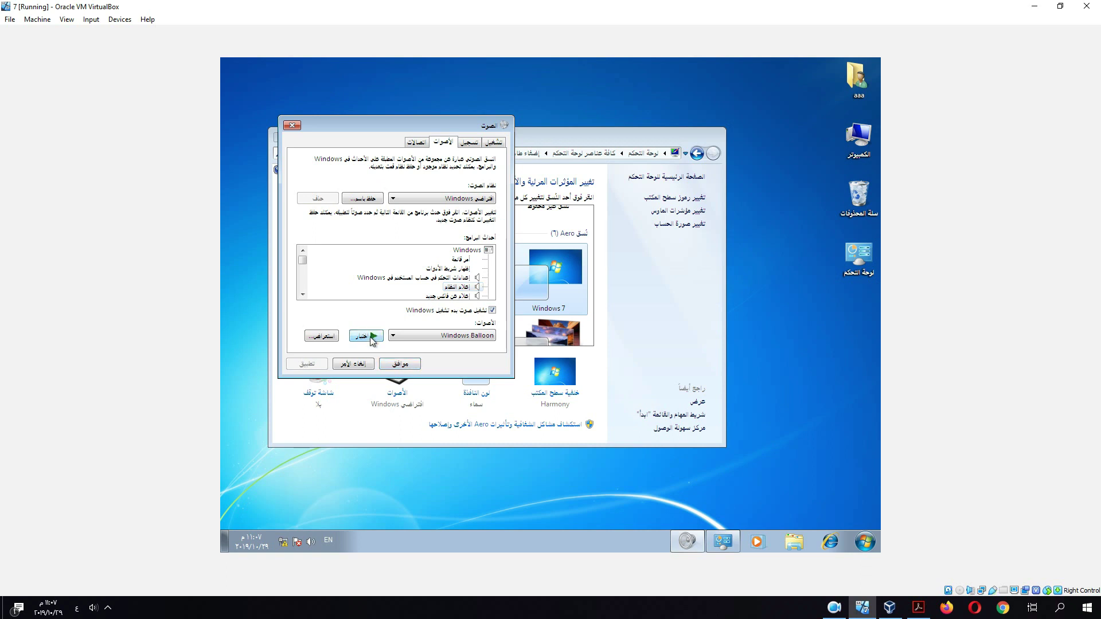
left_click(447, 295)
scroll(390, 267, "down", 2)
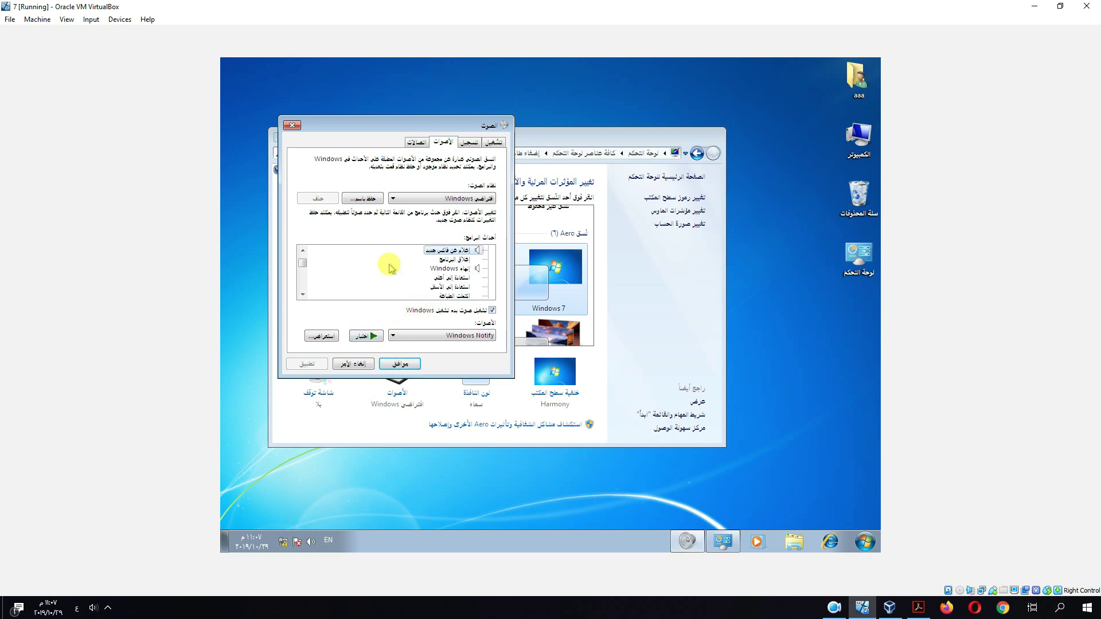
left_click(374, 337)
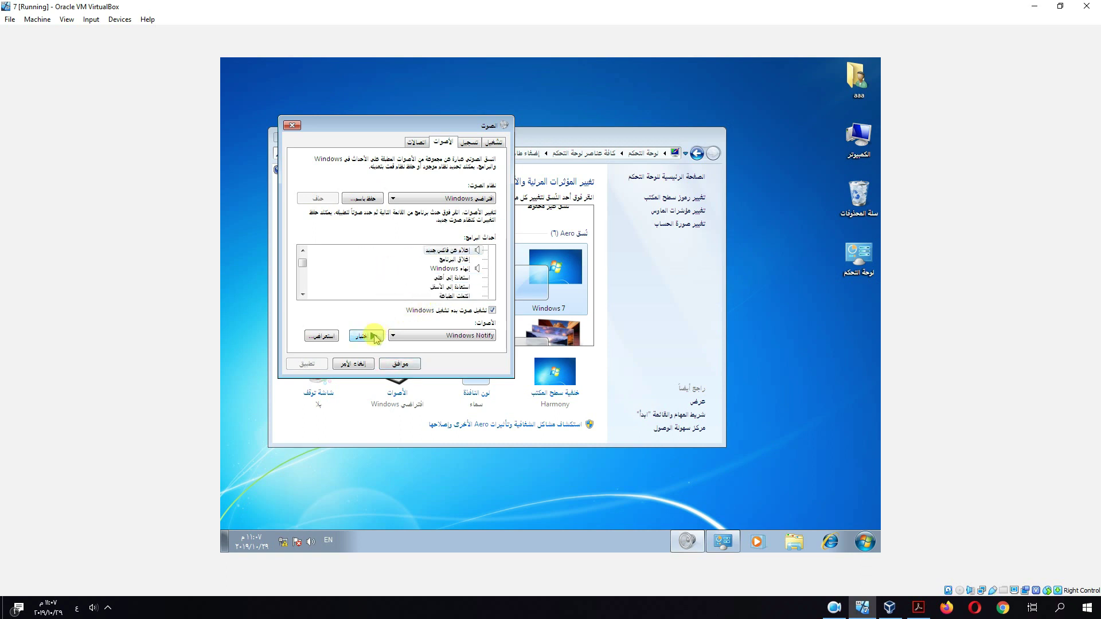
left_click(446, 269)
left_click(371, 336)
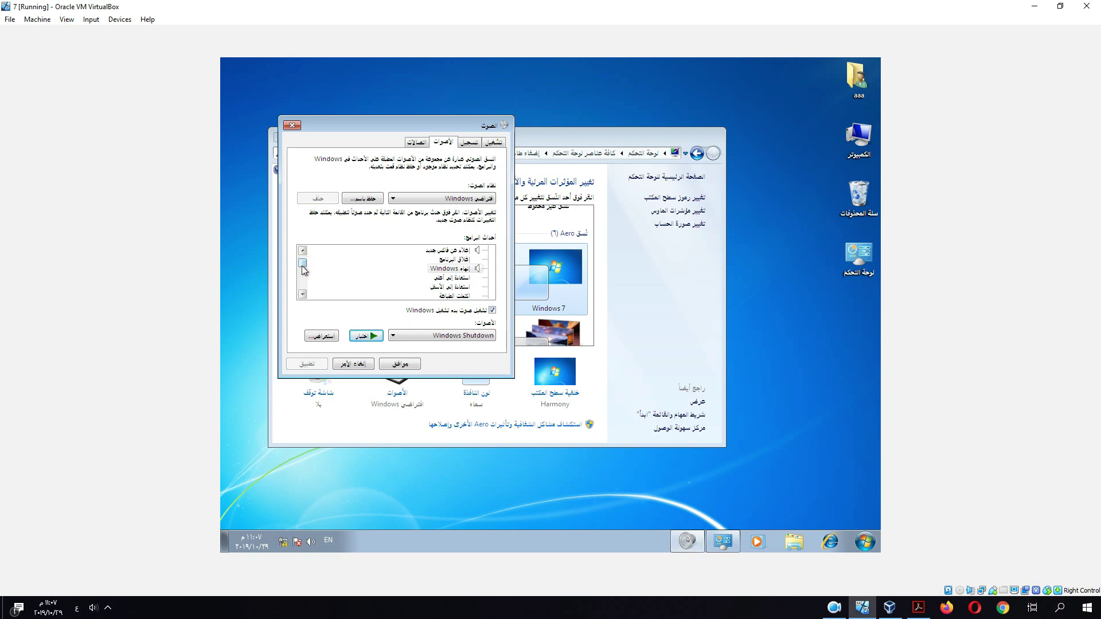
Step: Test the Windows Critical Stop sound, browse the Media folder for replacement sounds, and close the sound settings without changes
left_click_drag(304, 271, 304, 277)
left_click(450, 267)
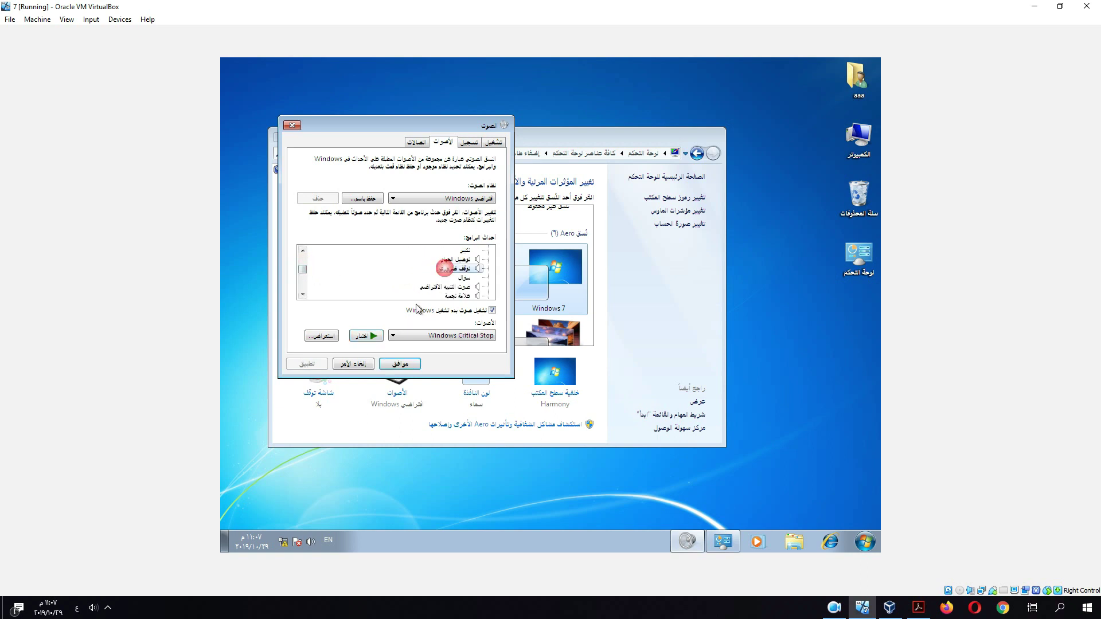
left_click(366, 337)
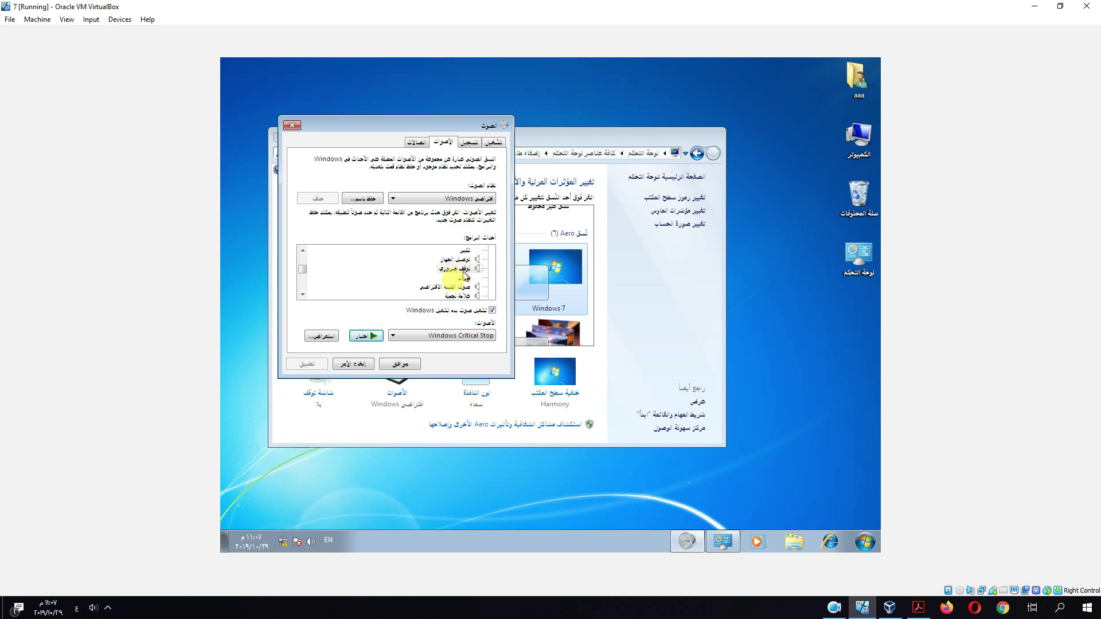
left_click(323, 335)
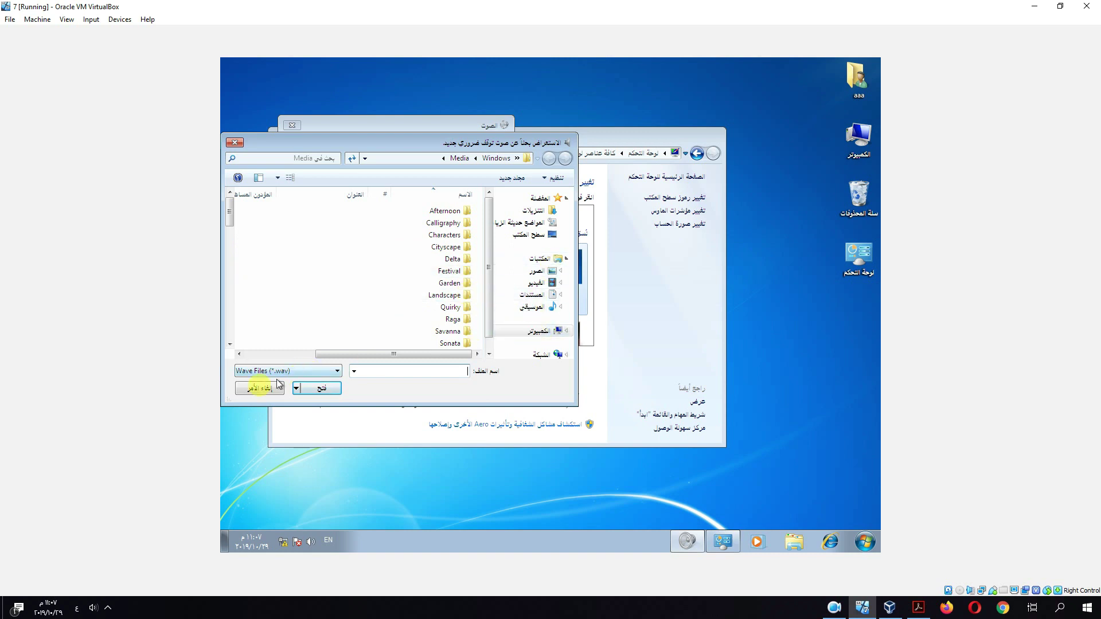
left_click(255, 388)
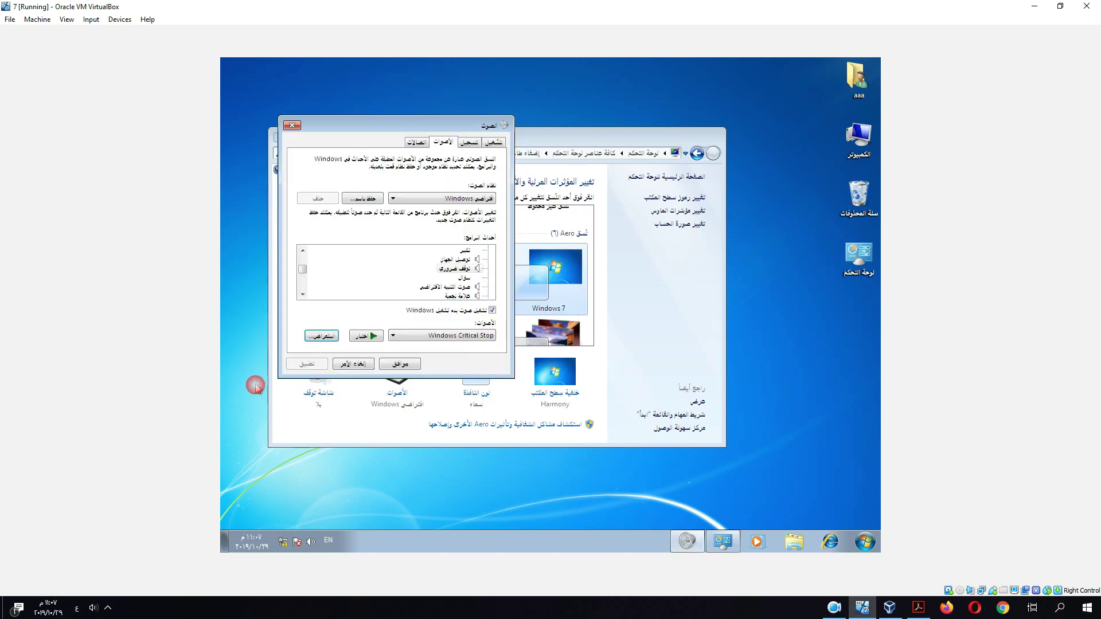
left_click(348, 365)
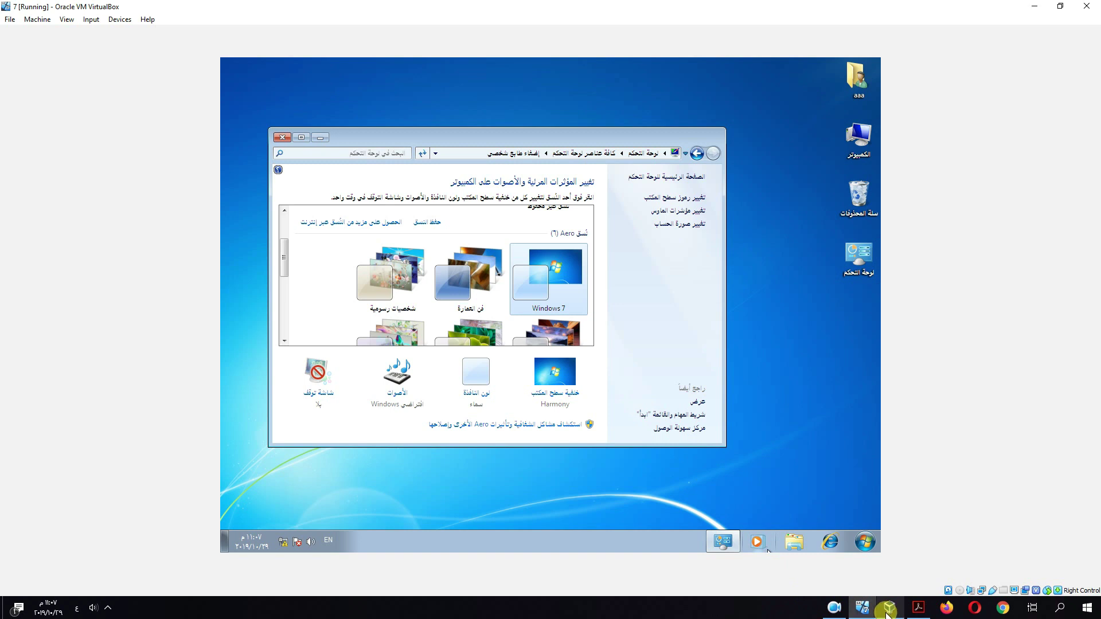
Step: Switch to the PDF in Acrobat Reader and read from the sounds item to the screen saver settings illustration on the following page
left_click(918, 608)
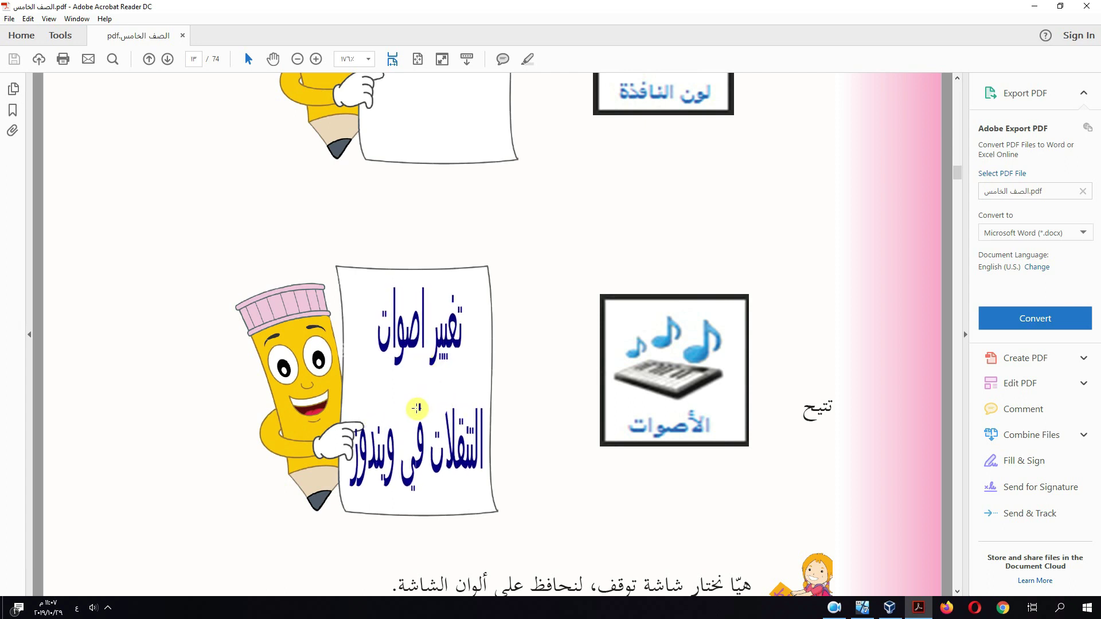
scroll(680, 524, "down", 4)
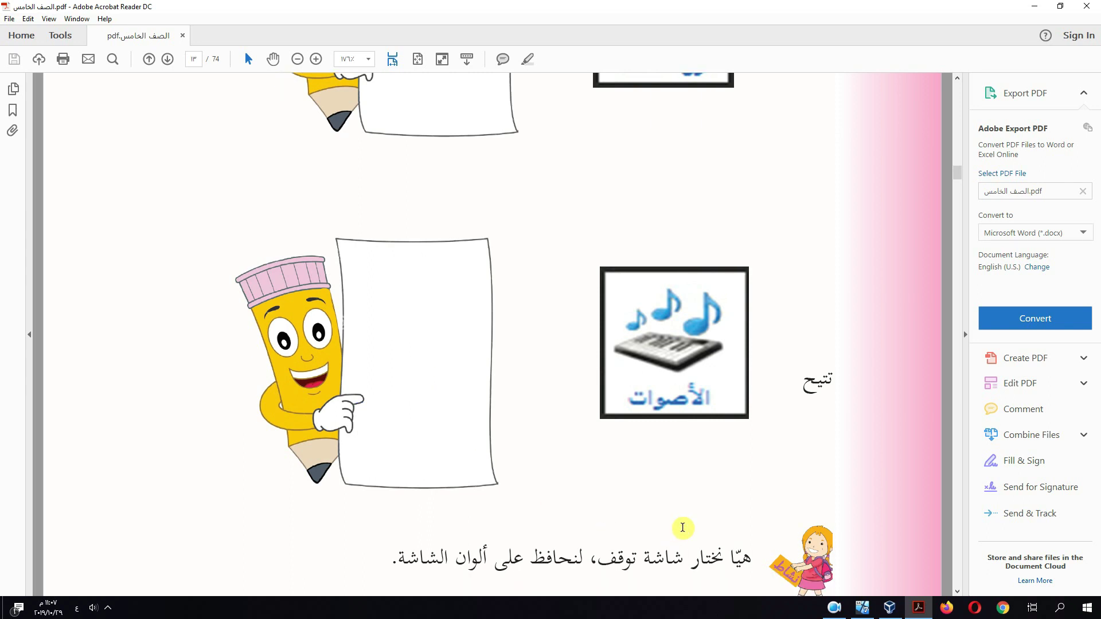
scroll(682, 526, "down", 8)
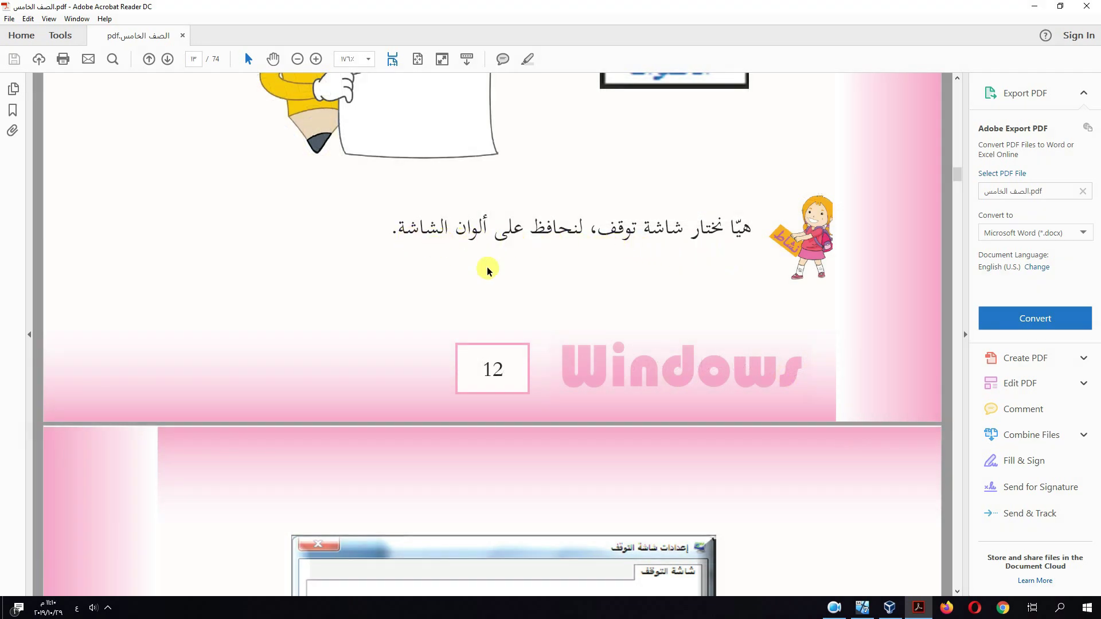
scroll(752, 384, "down", 10)
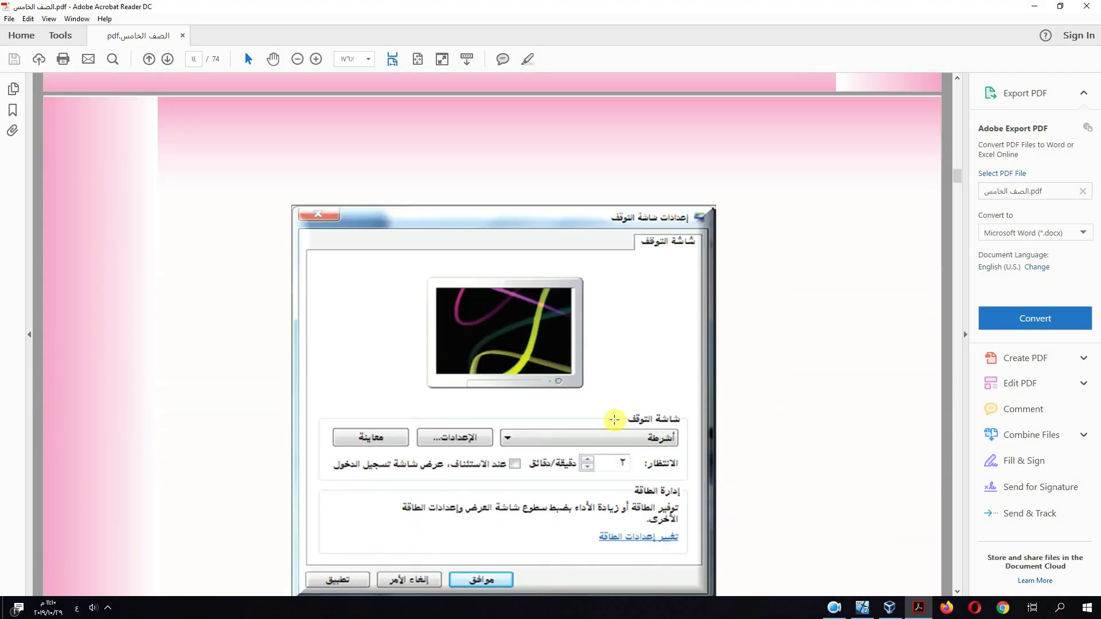
Step: Switch to the virtual machine, cancel the open screen saver settings, and open the personalization settings from the desktop
left_click(862, 608)
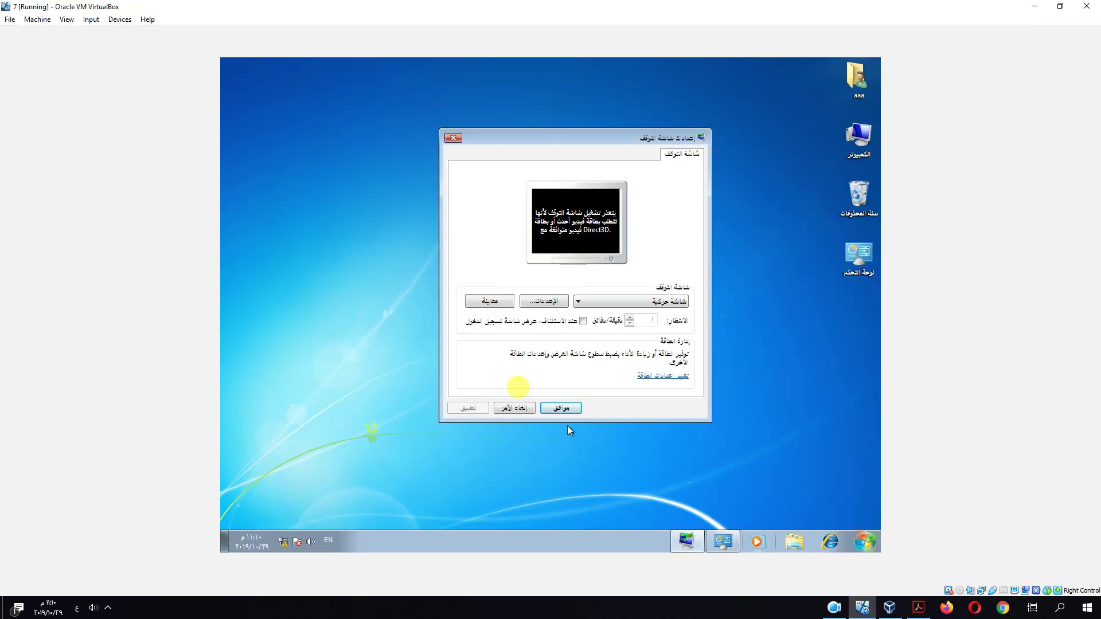
left_click(520, 409)
right_click(589, 203)
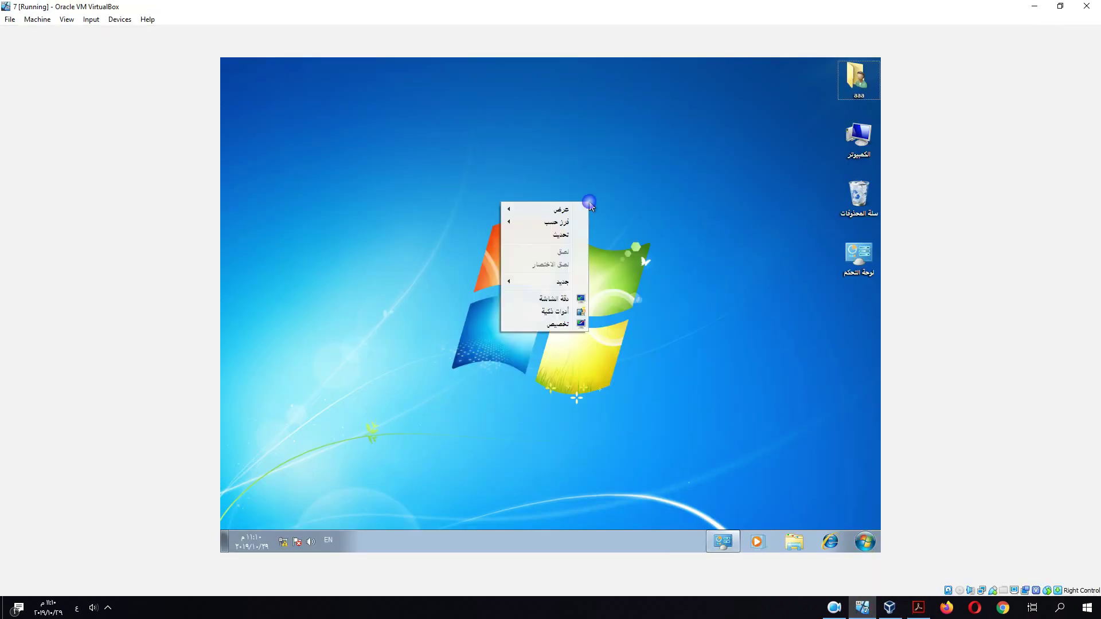
left_click(553, 325)
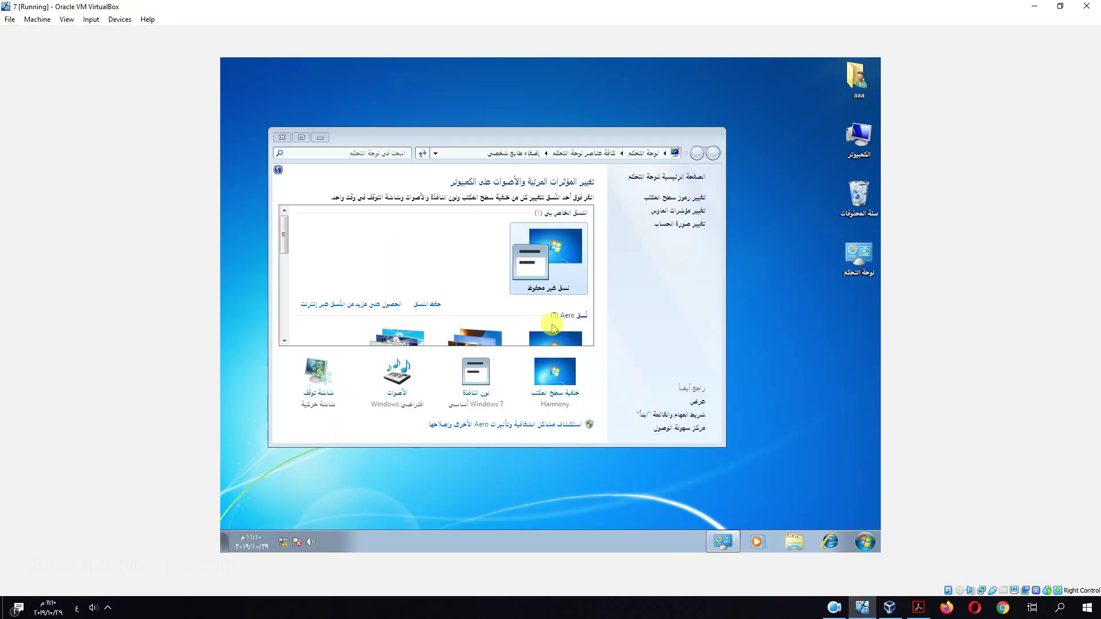
Step: Open the screen saver settings, move the dialog clear of the personalization options, and select the Bubbles (فقاقيع) screen saver
left_click(315, 373)
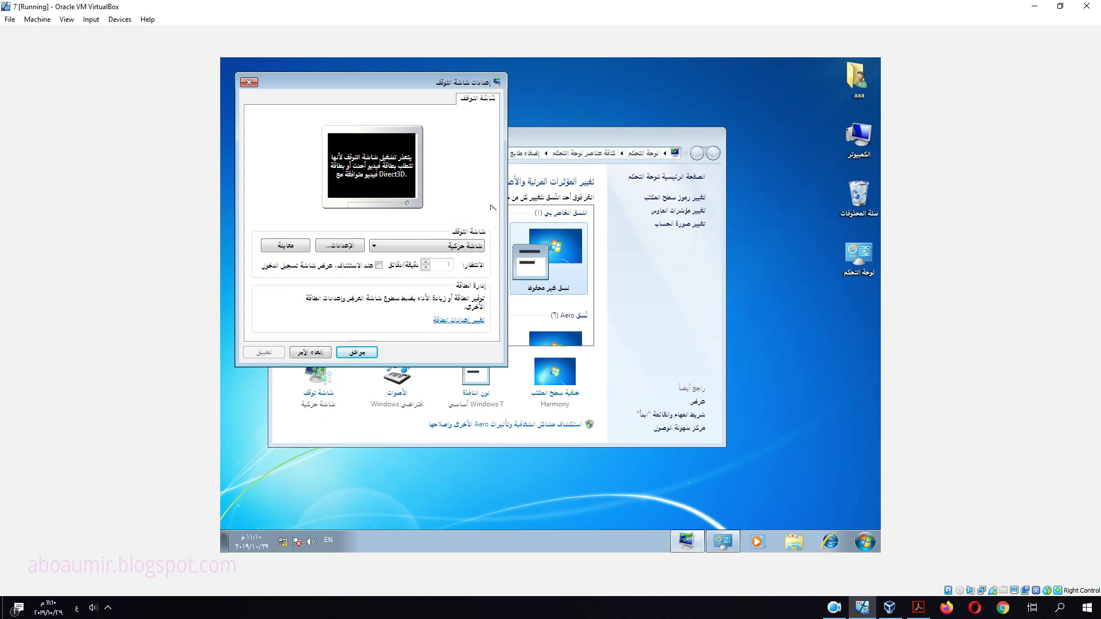
left_click_drag(409, 78, 578, 146)
left_click(588, 299)
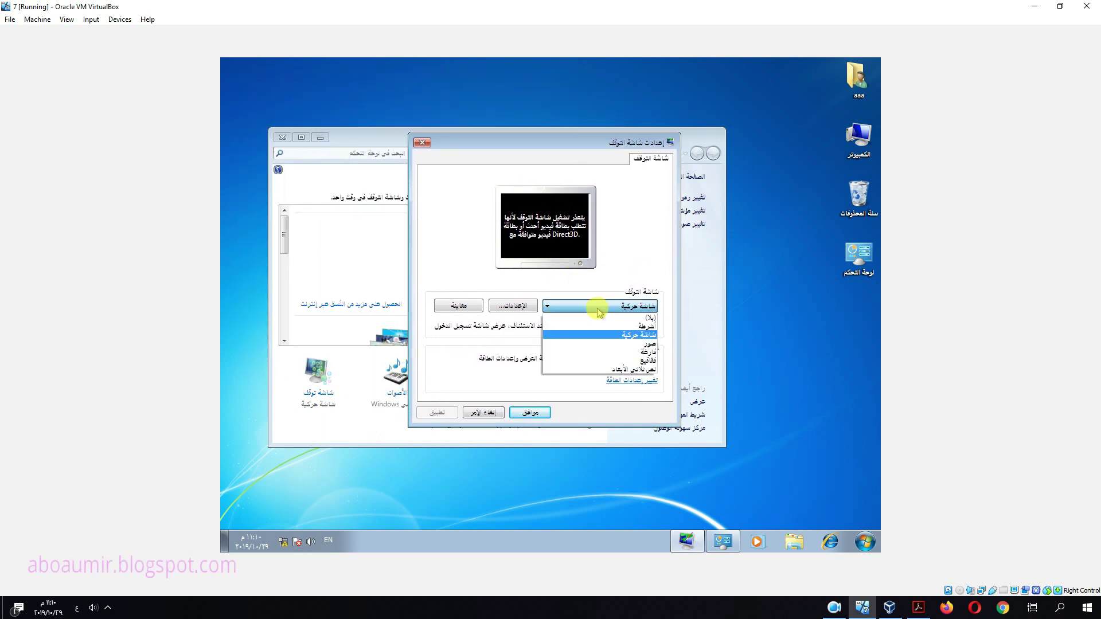
left_click(623, 364)
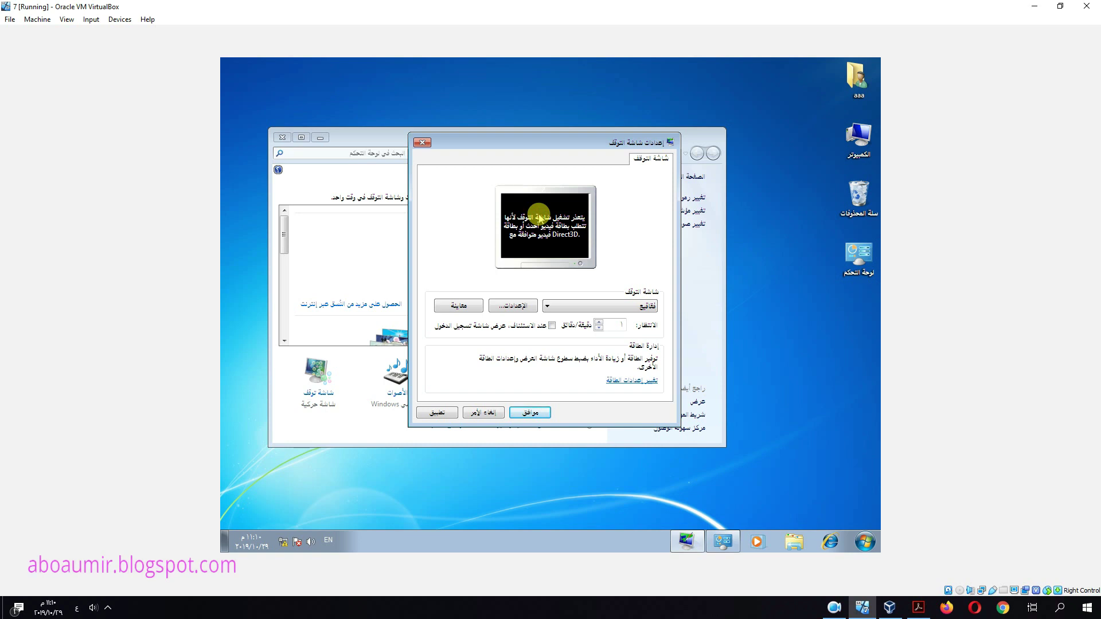
Step: Switch to the PDF in Acrobat Reader, read the exercise about a screen saver showing your name, and return to the virtual machine
left_click(918, 607)
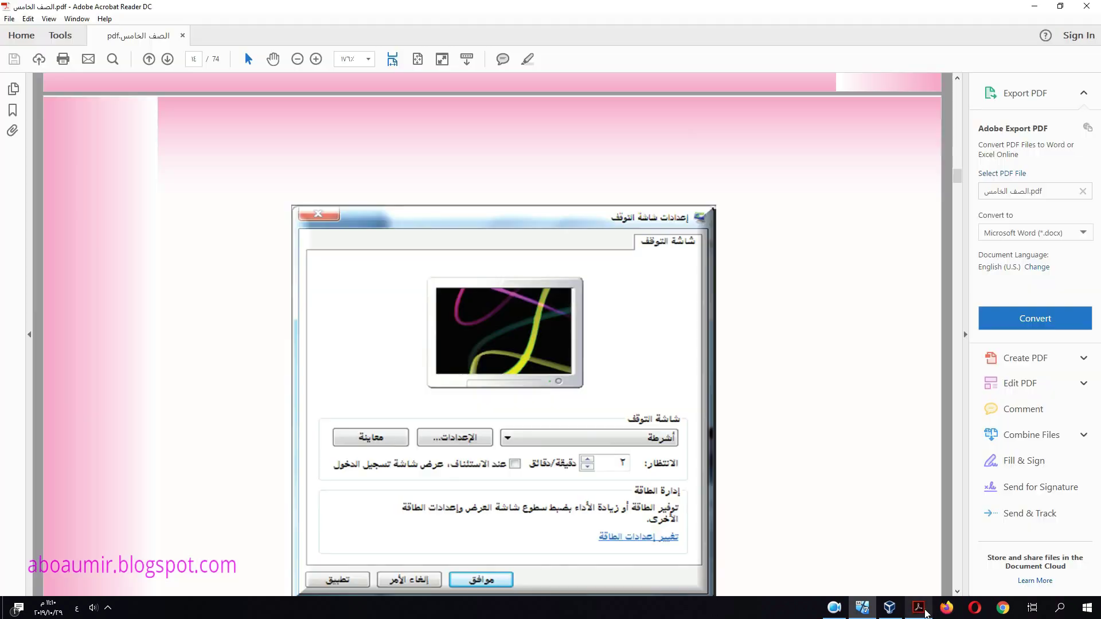
scroll(738, 418, "down", 3)
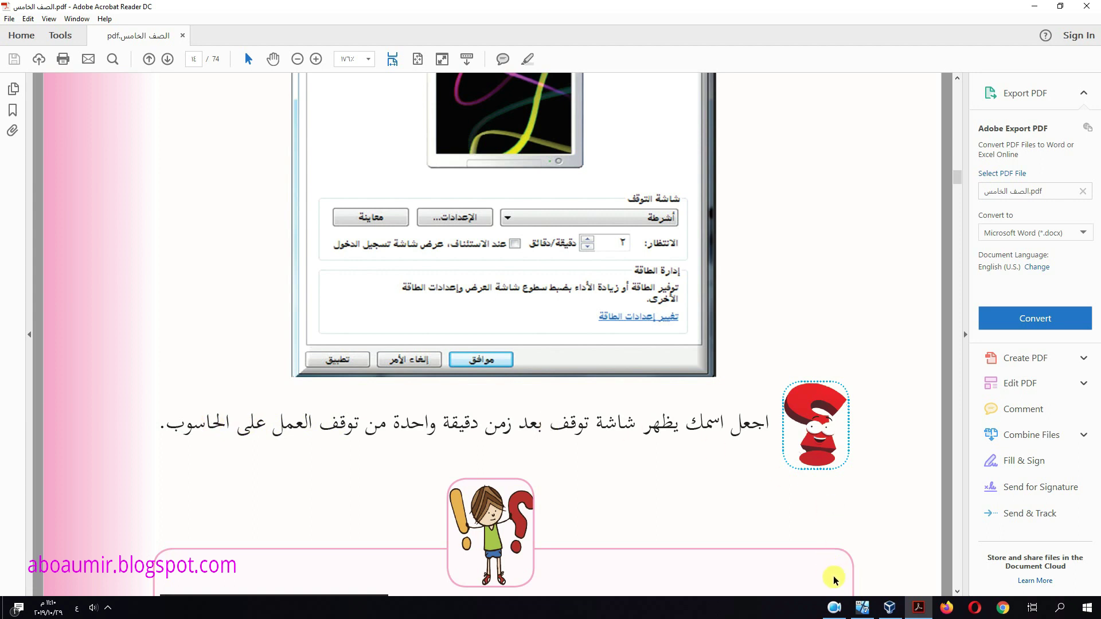
left_click(863, 606)
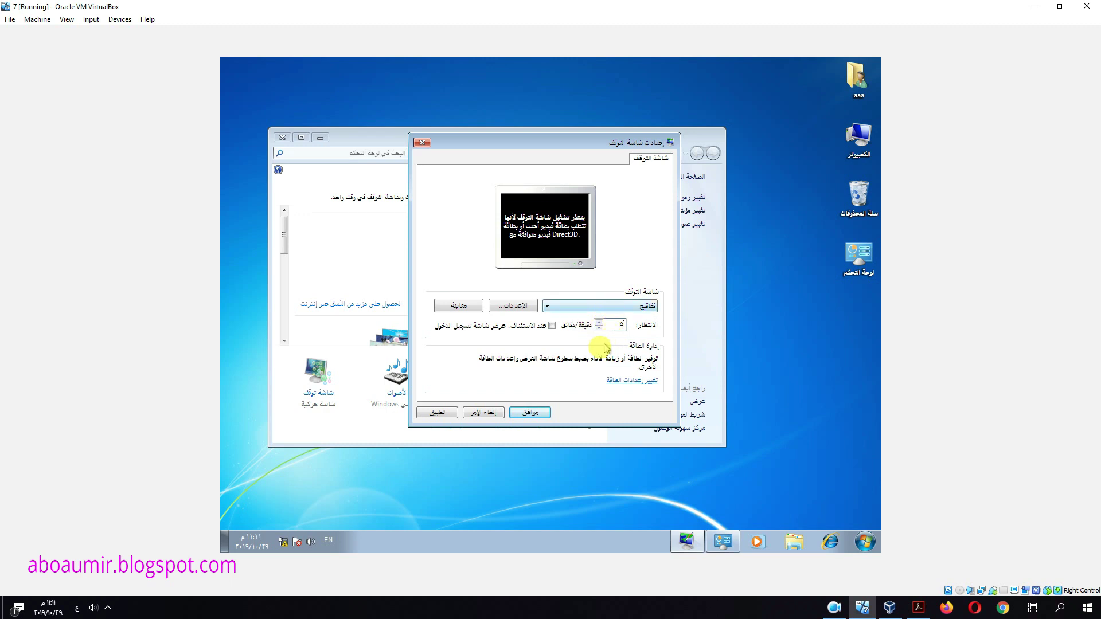
Step: Select the 3D Text (نص ثلاثي الأبعاد) screen saver, try to open its options, and apply the selection
left_click(587, 313)
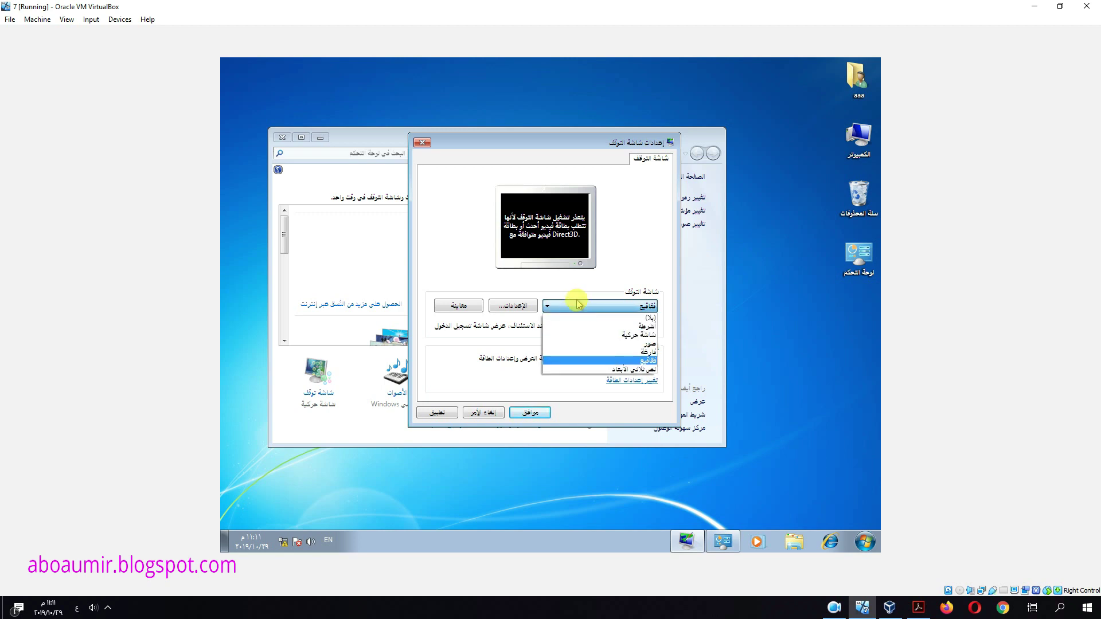
left_click(622, 370)
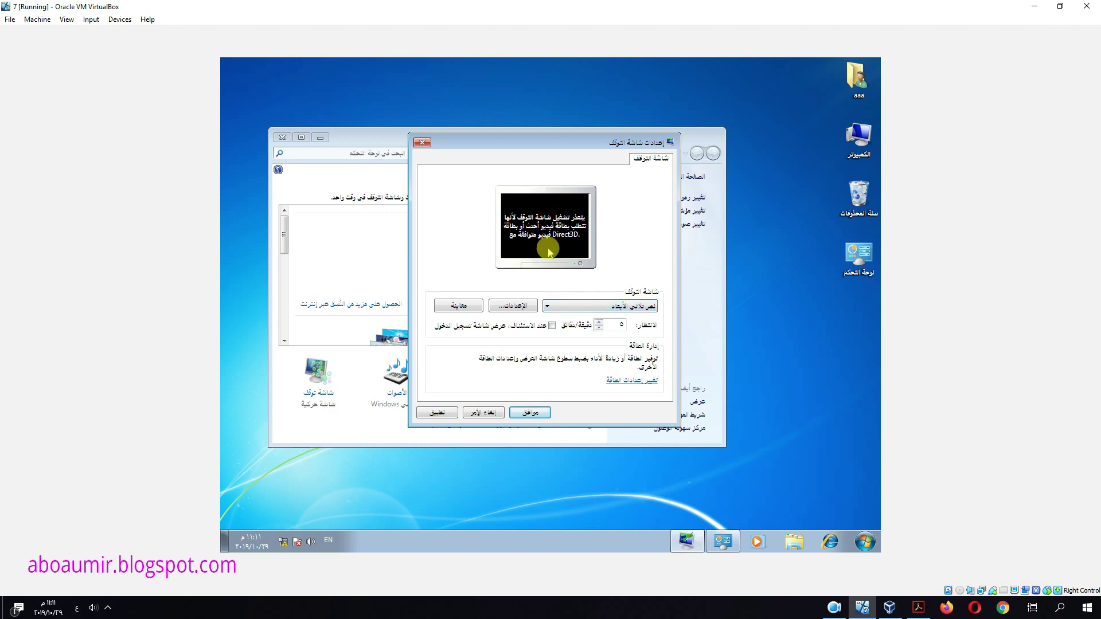
left_click(520, 307)
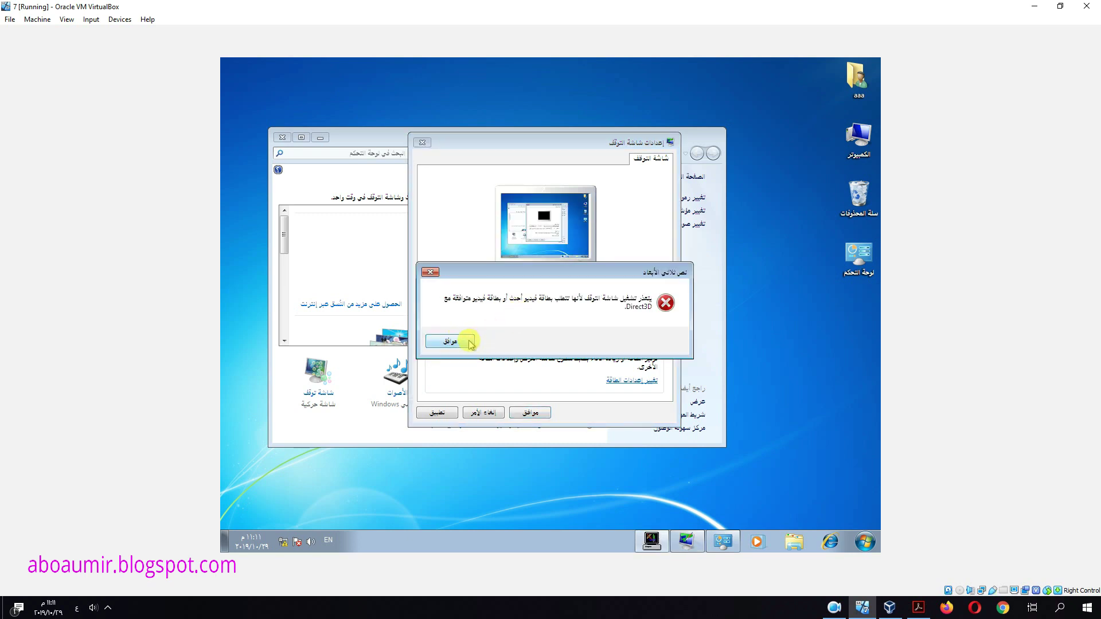
left_click(450, 342)
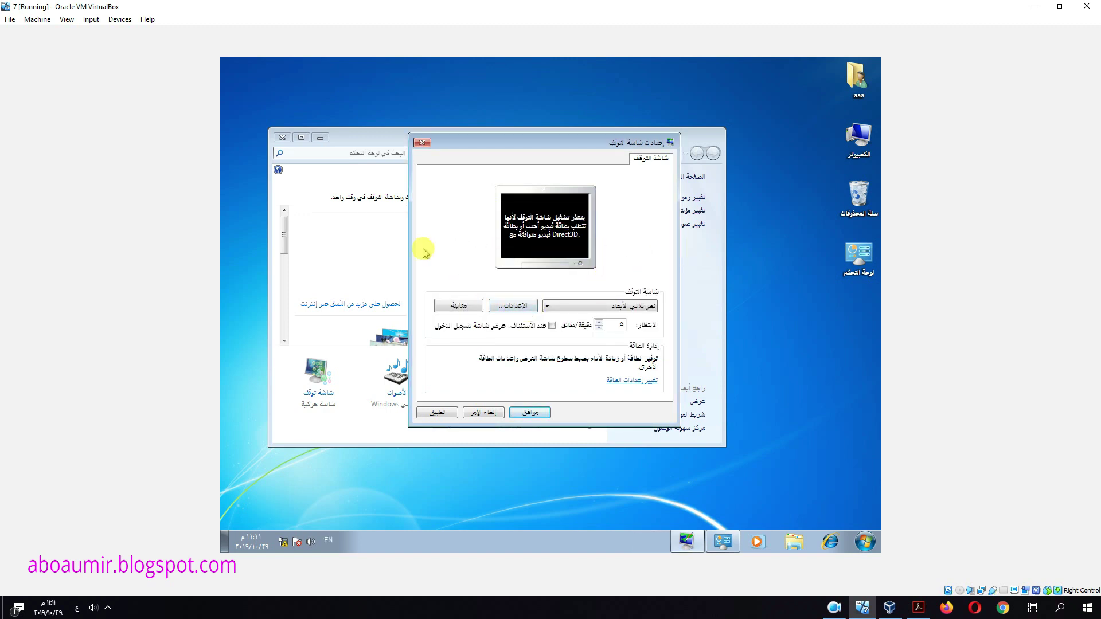
left_click(451, 415)
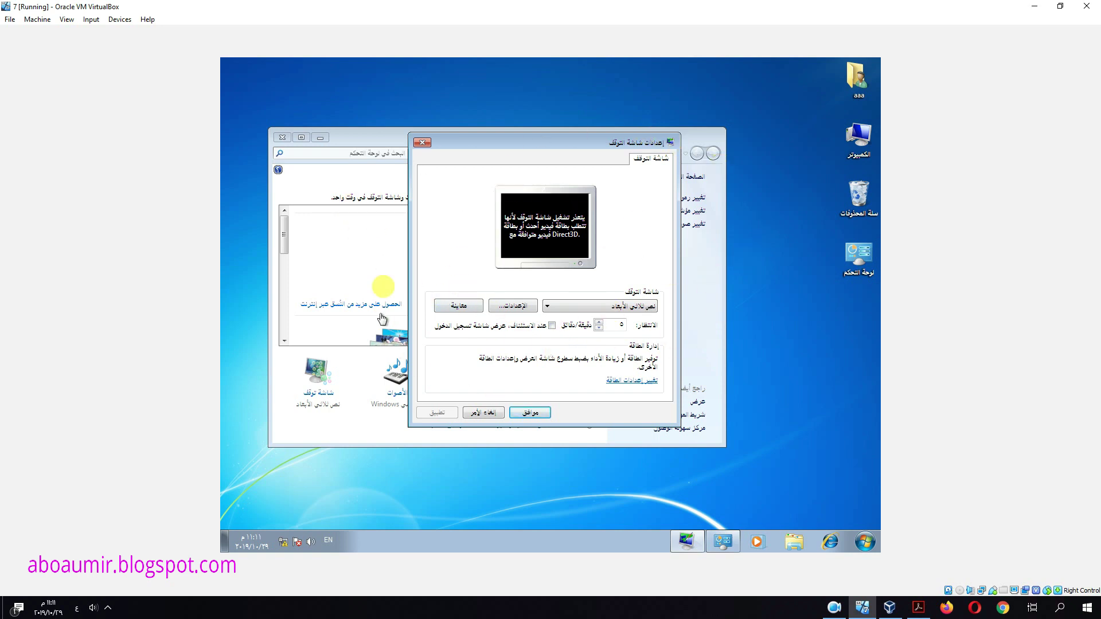
Step: Switch to the PDF, read the review question about automatically changing pictures, and return to the virtual machine
left_click(919, 609)
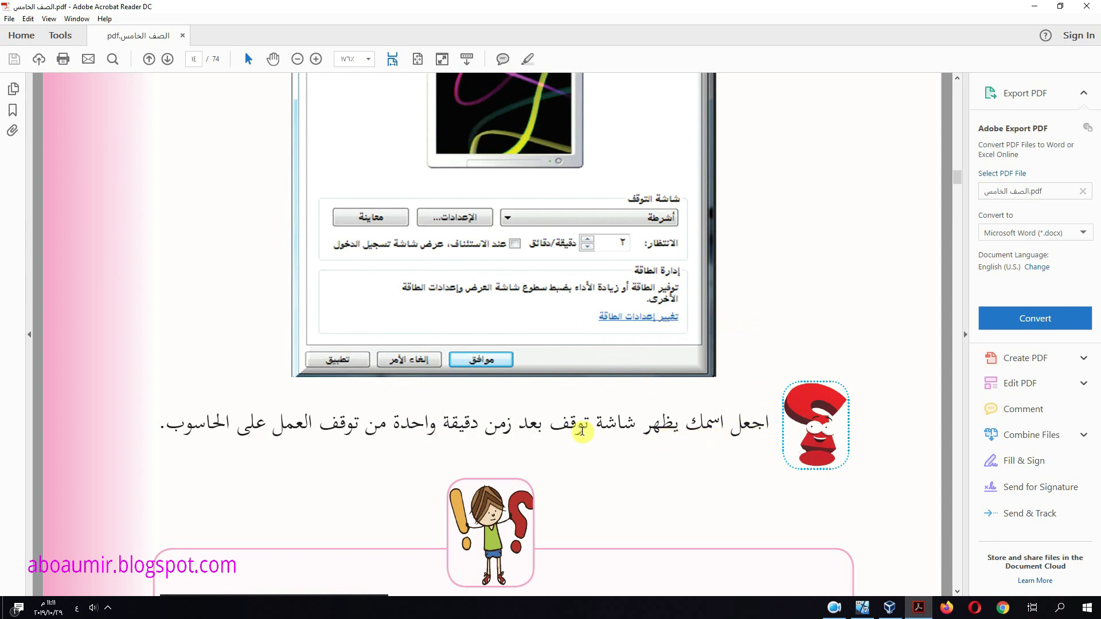
scroll(395, 420, "down", 5)
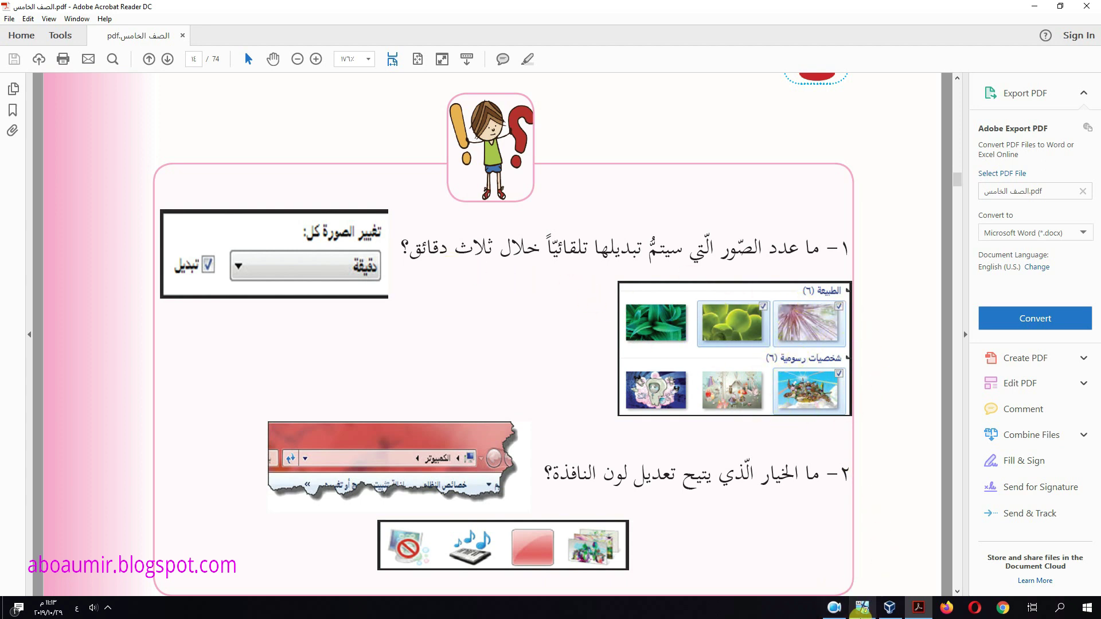
left_click(867, 612)
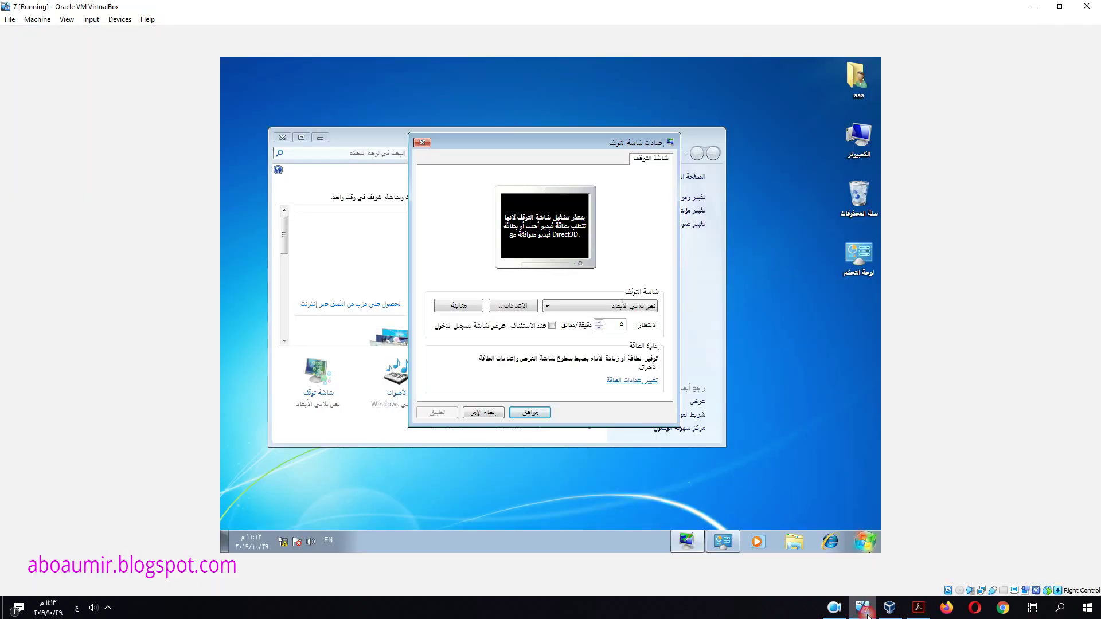
Step: Cancel the screen saver settings and select only the koala, penguins and red flower pictures in the desktop background options
left_click(483, 412)
left_click(556, 393)
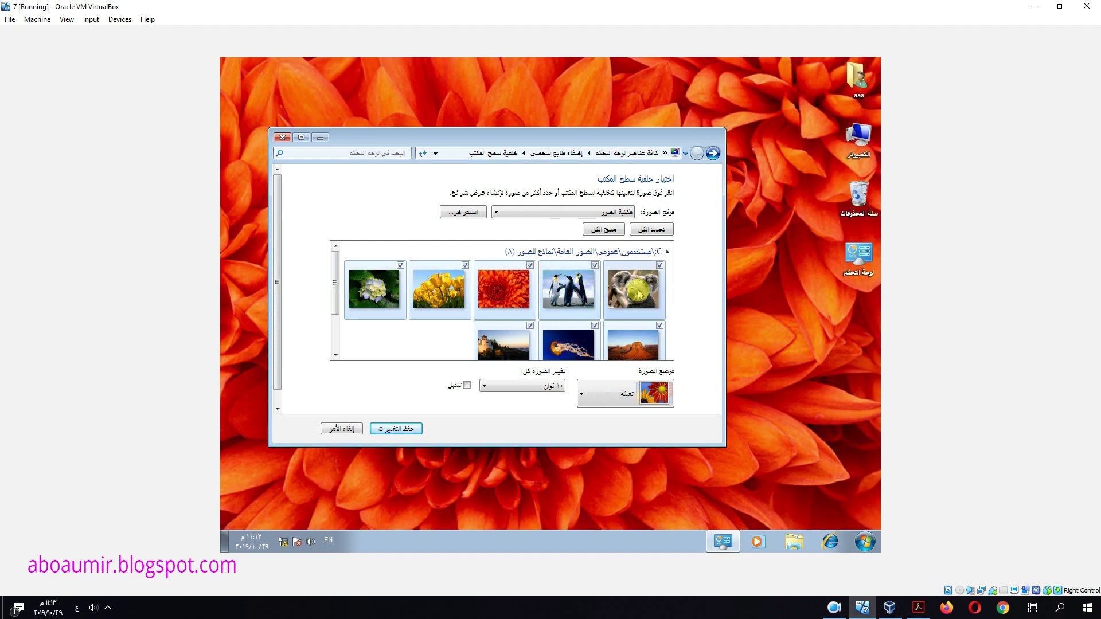
left_click(613, 297)
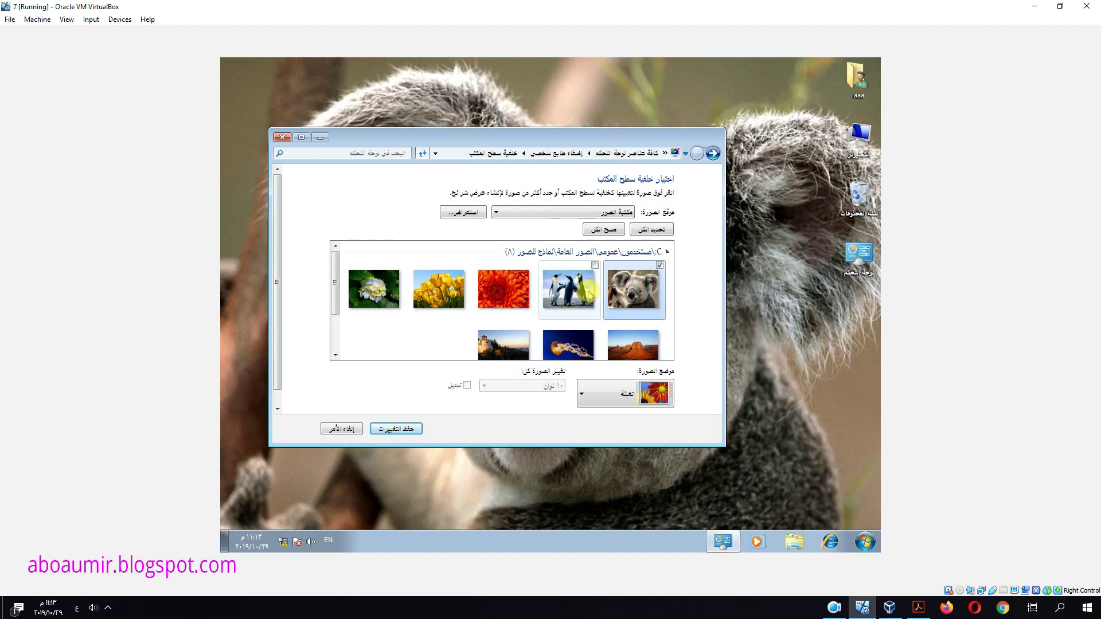
left_click(595, 265)
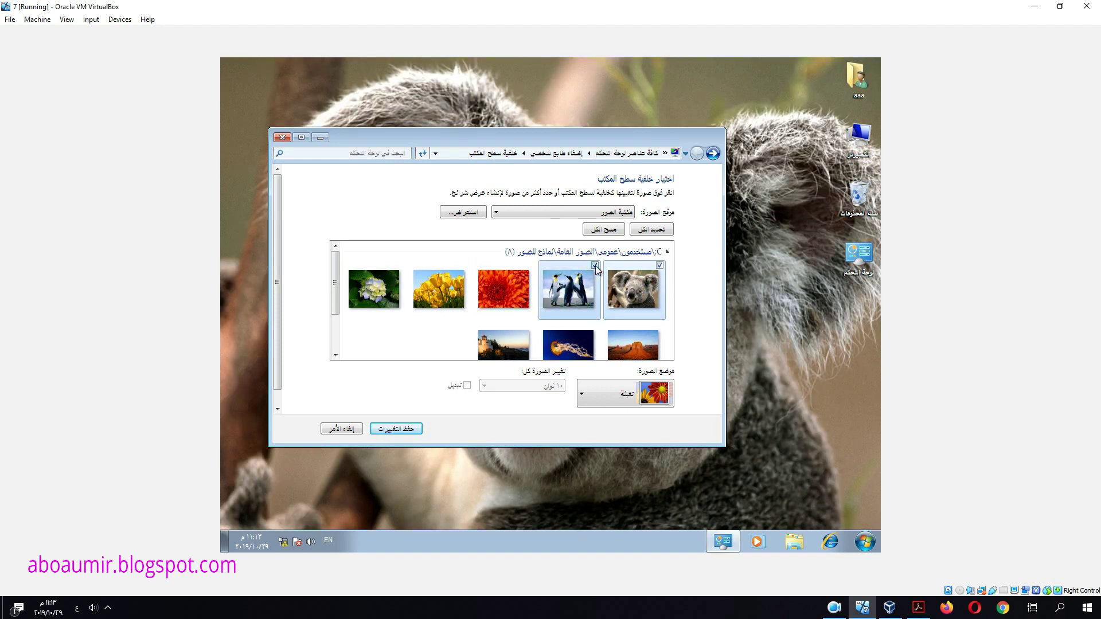
left_click(529, 266)
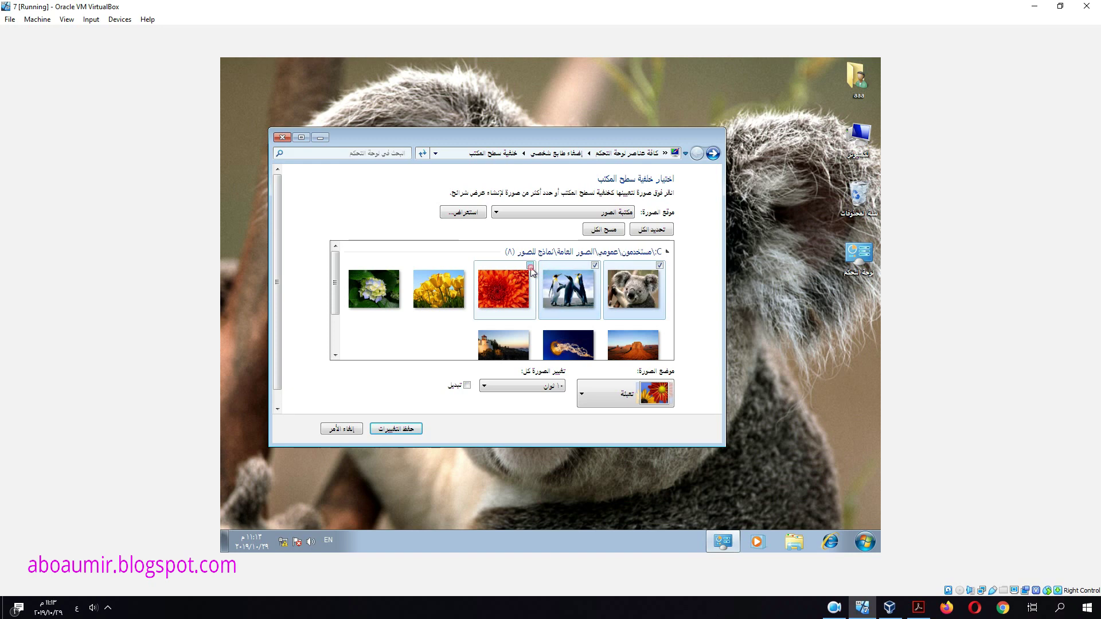
Step: Set the background pictures to change every minute (دقيقة) and save the changes
left_click(544, 383)
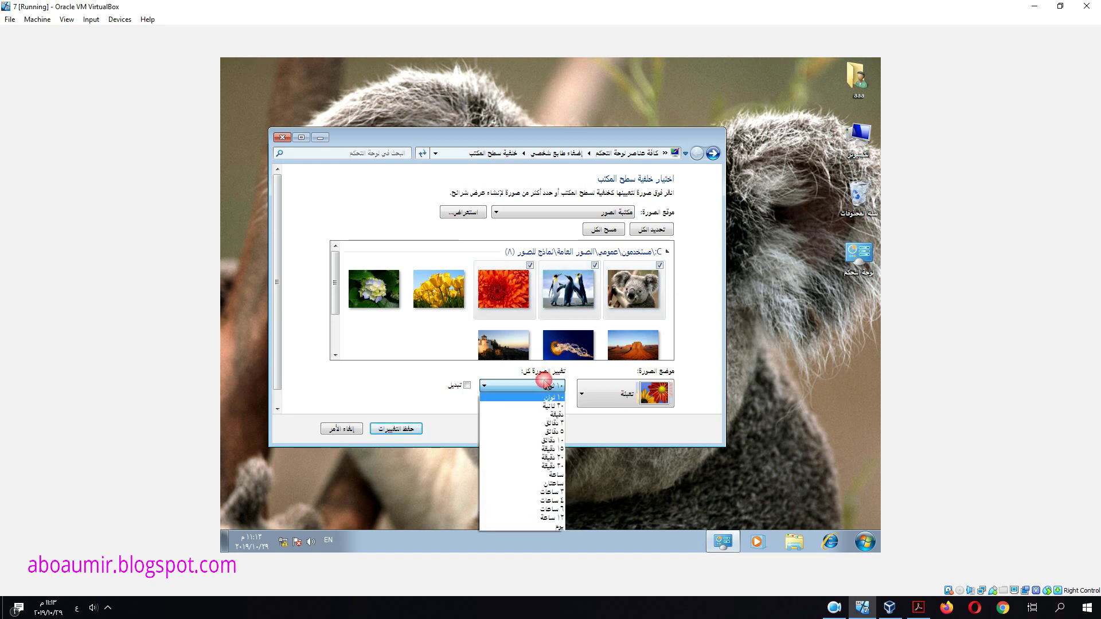
left_click(539, 414)
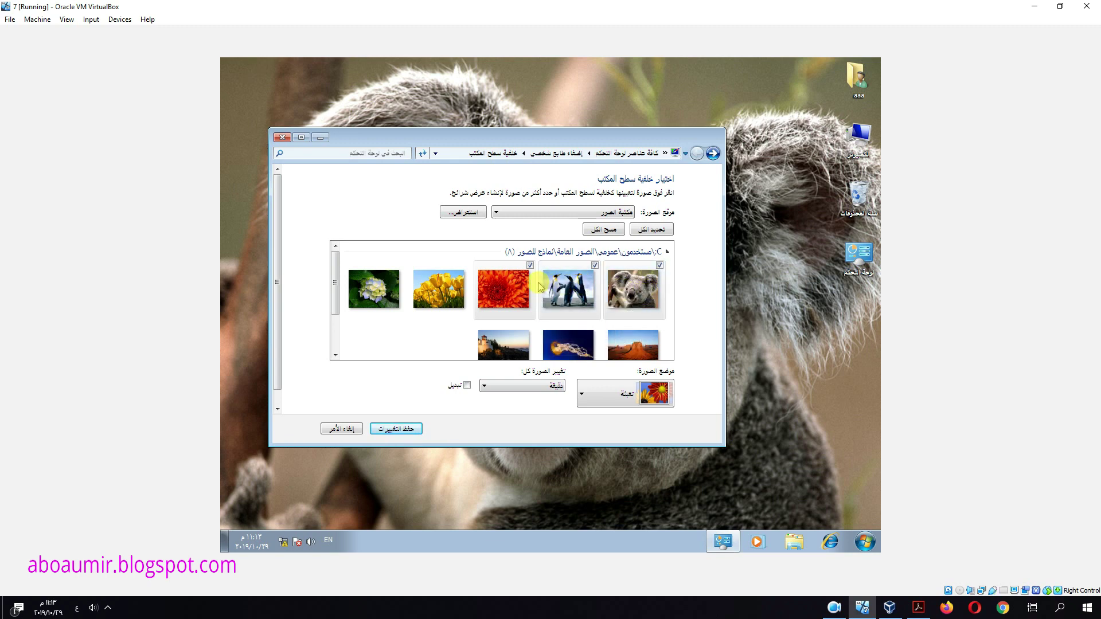
left_click(393, 431)
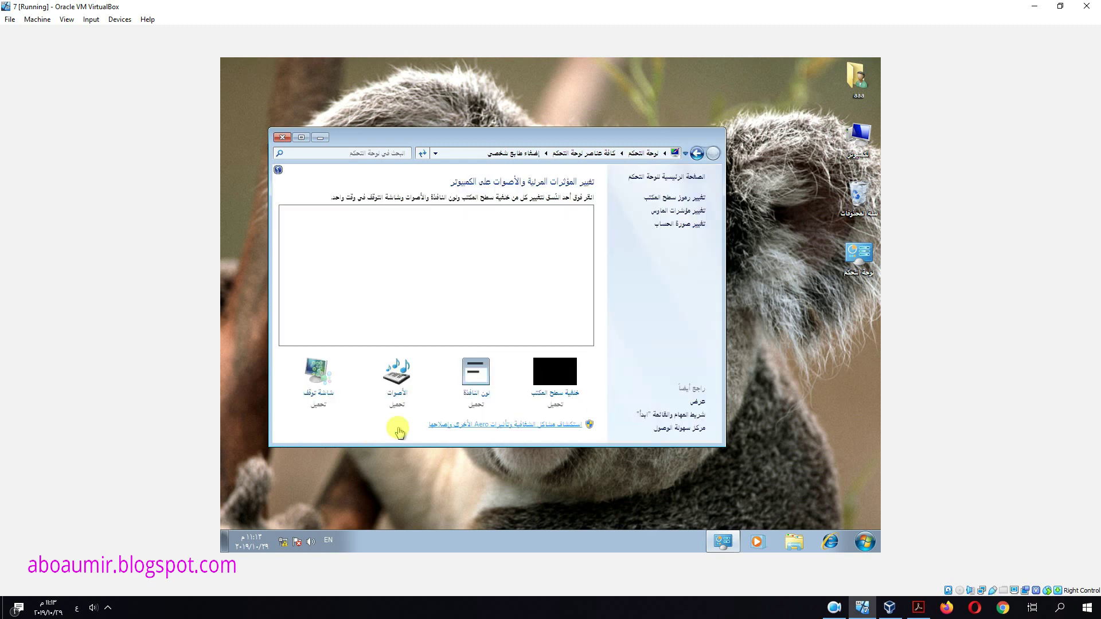
Step: Minimize the personalization window, switch to the PDF, and read the review question about changing the window color on page 13
left_click(325, 140)
left_click(889, 609)
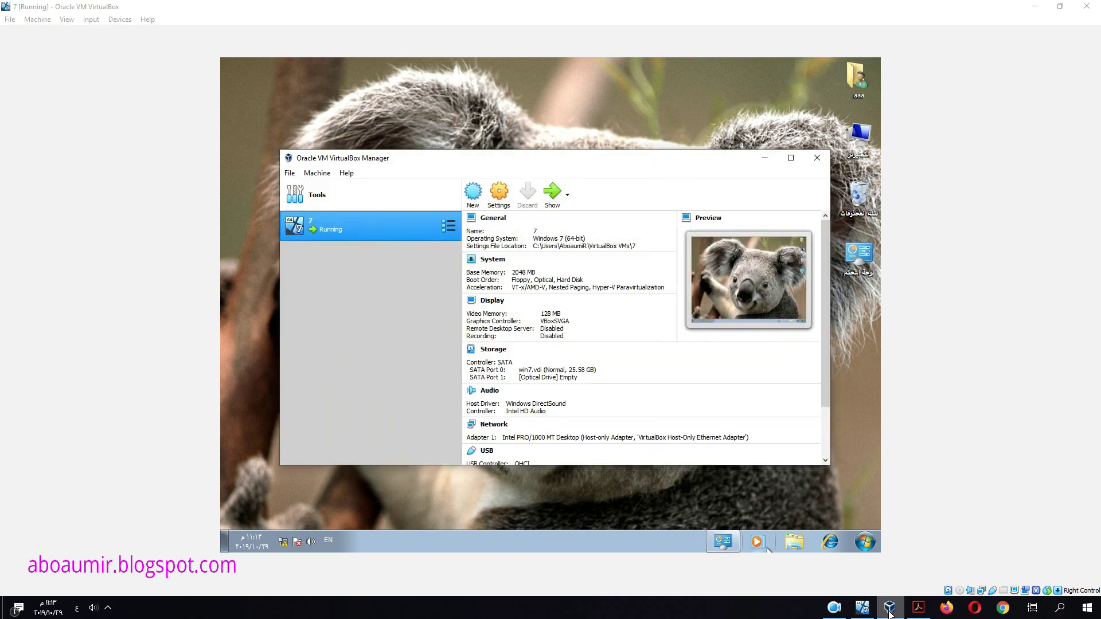
left_click(862, 609)
left_click(918, 609)
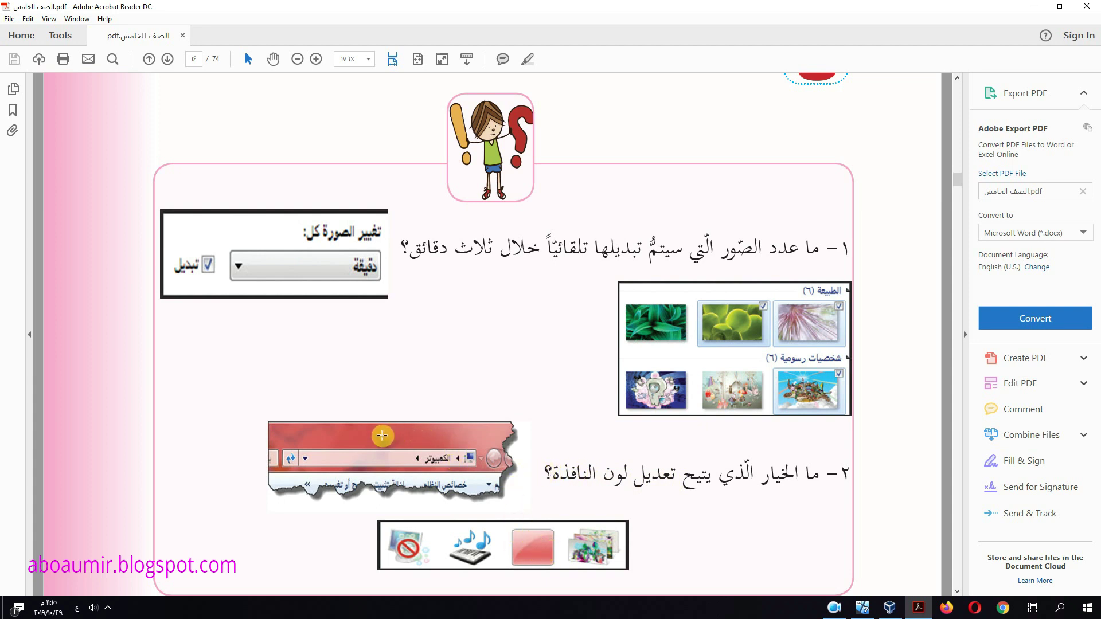
scroll(600, 417, "down", 2)
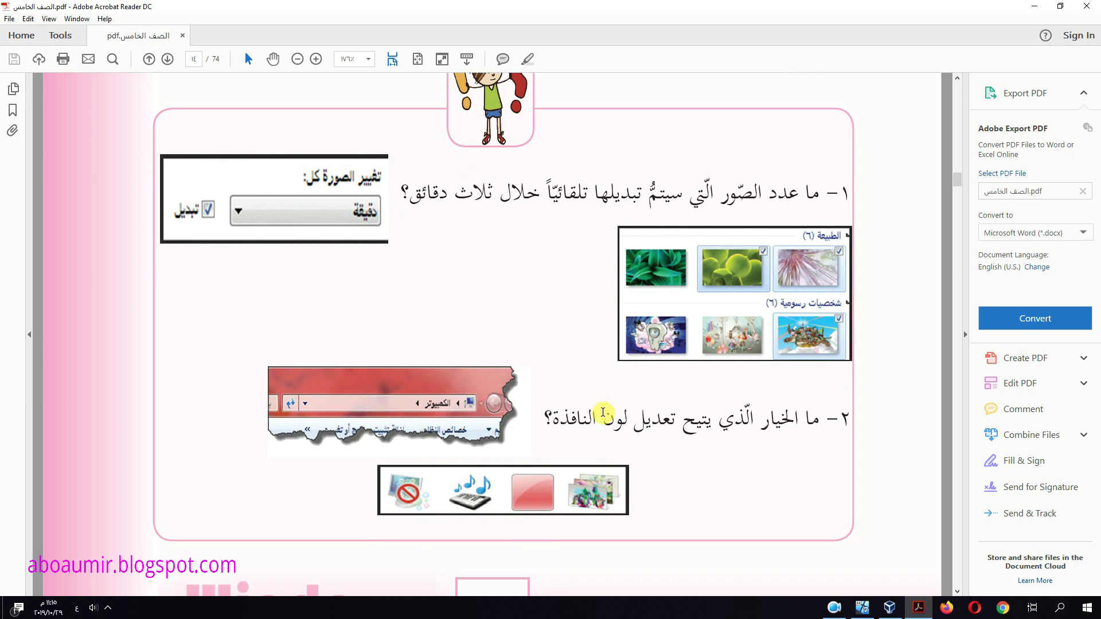
scroll(602, 412, "down", 2)
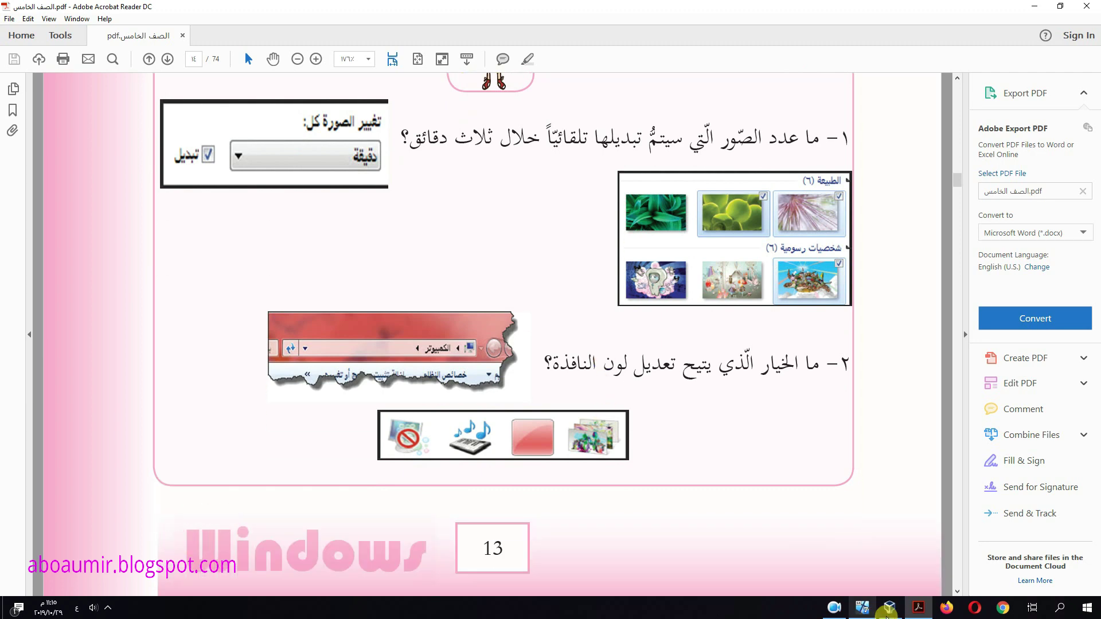
Step: Switch to the virtual machine, open the personalization settings from the desktop, and apply the Windows 7 Aero theme
left_click(874, 611)
right_click(592, 129)
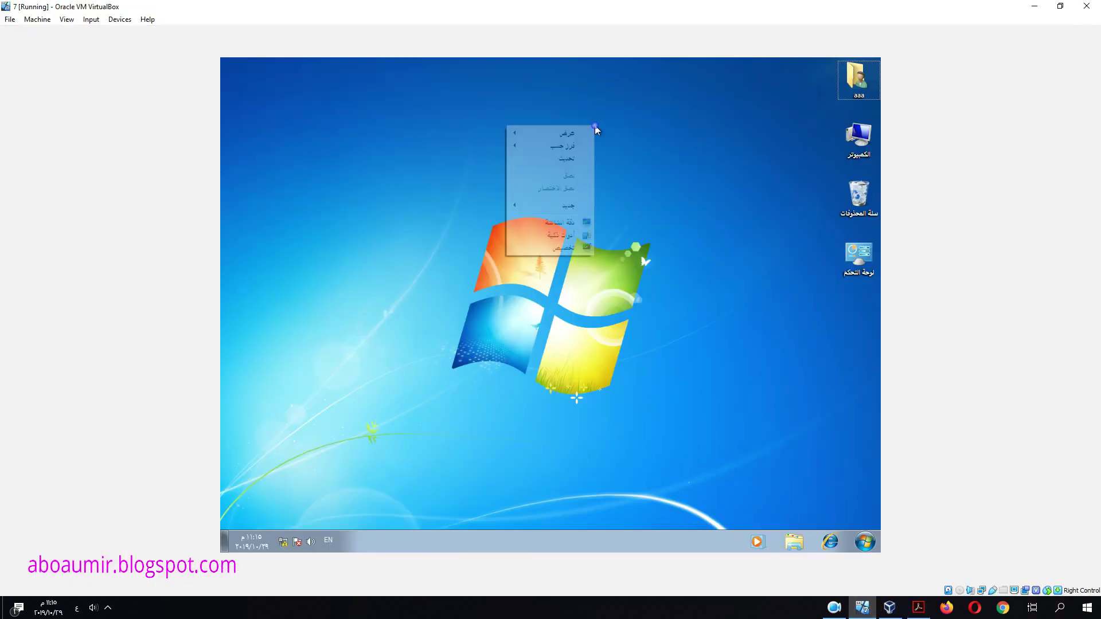
left_click(558, 251)
left_click(561, 315)
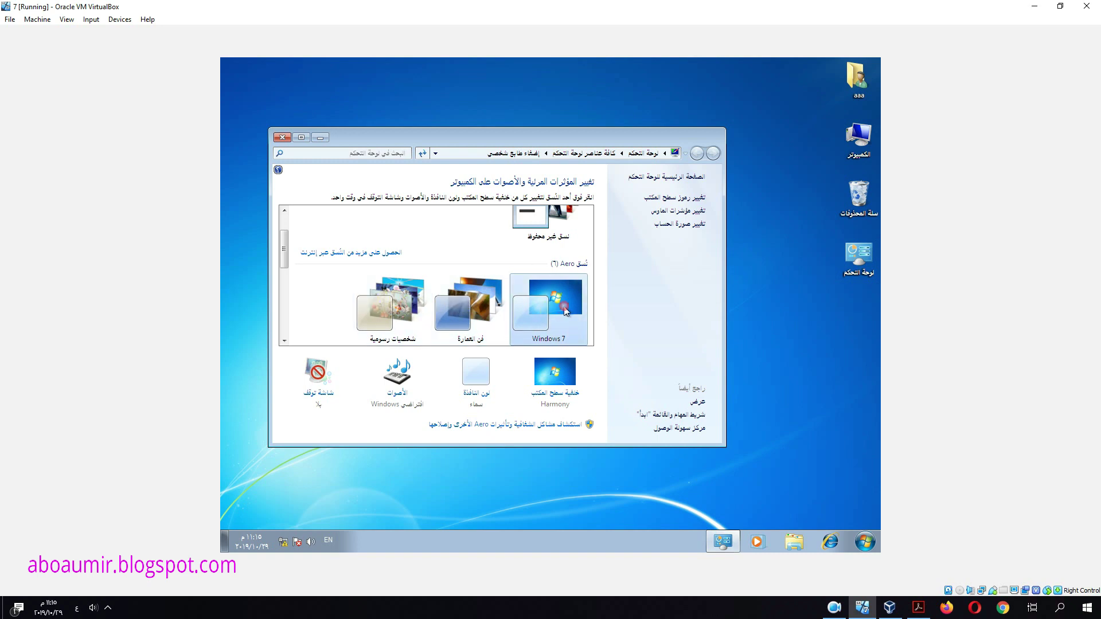
Step: In the window color and appearance settings, try yellow as the active title bar's first color, and replace it with dark gray
left_click(477, 392)
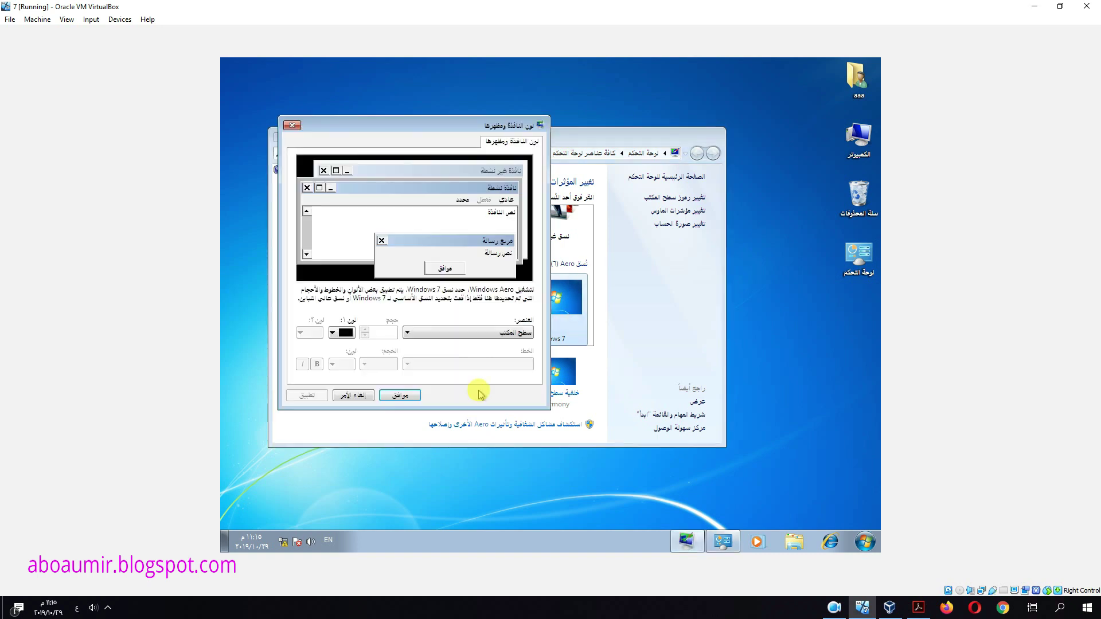
left_click(452, 243)
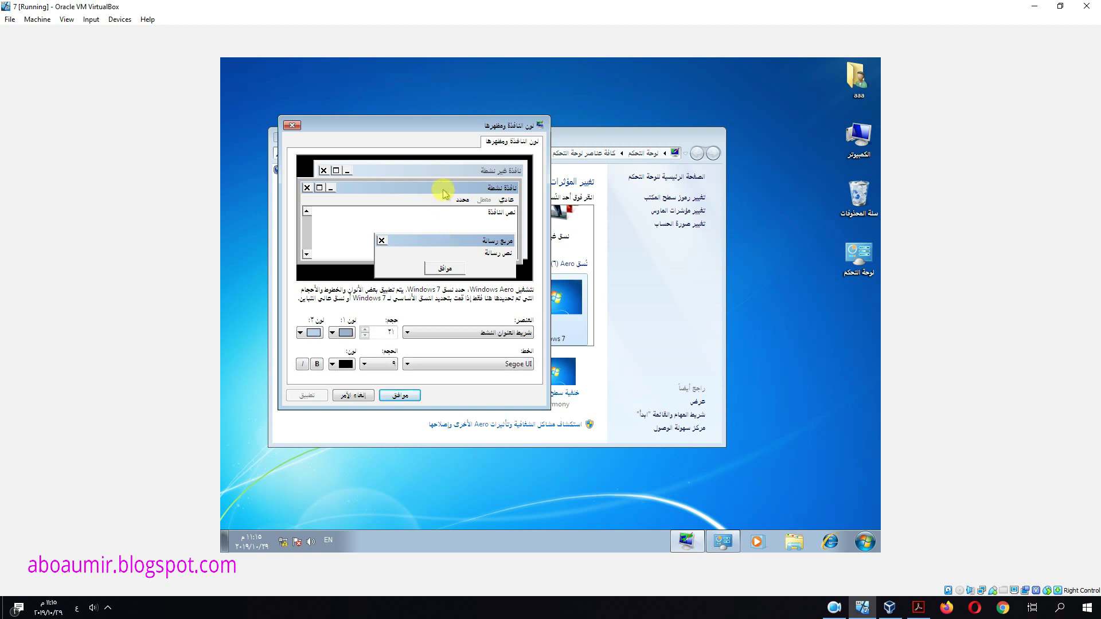
left_click(453, 248)
left_click(344, 335)
left_click(356, 370)
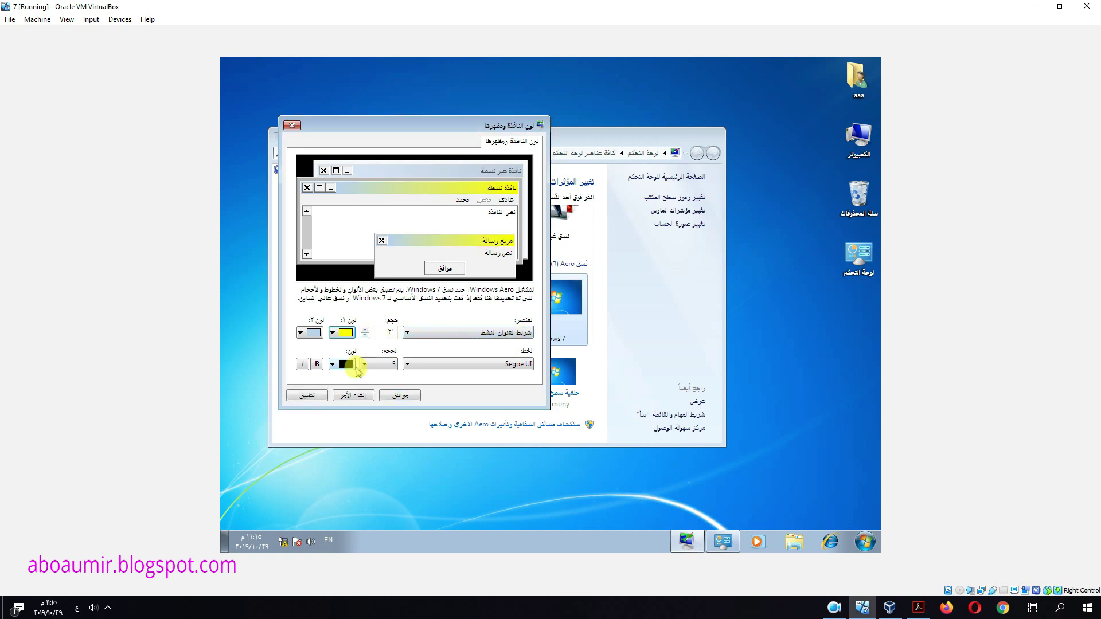
left_click(345, 334)
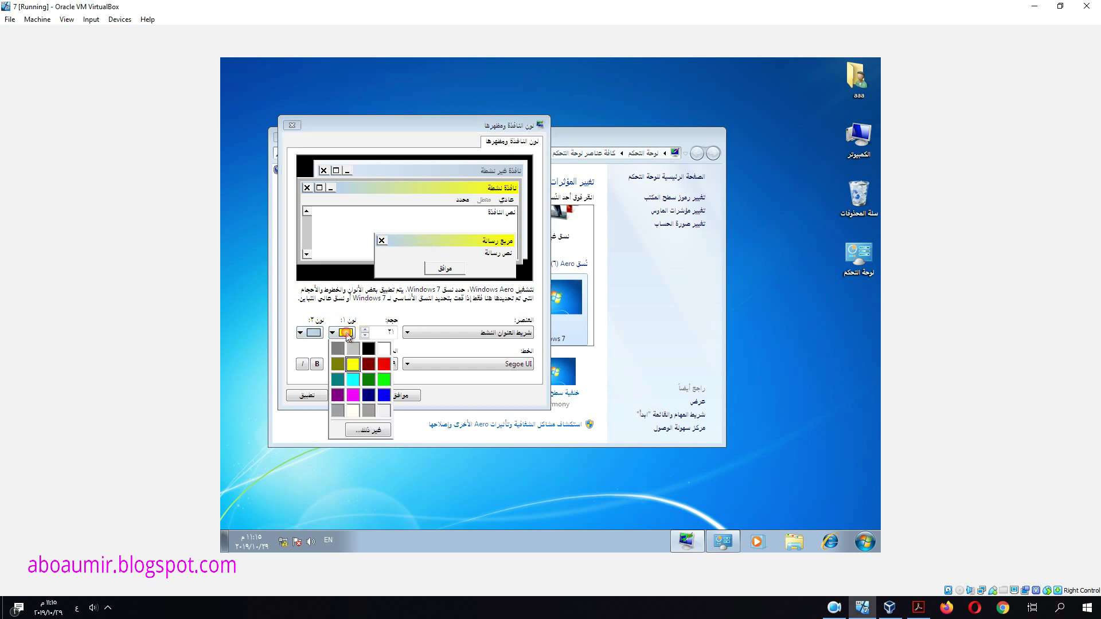
left_click(339, 348)
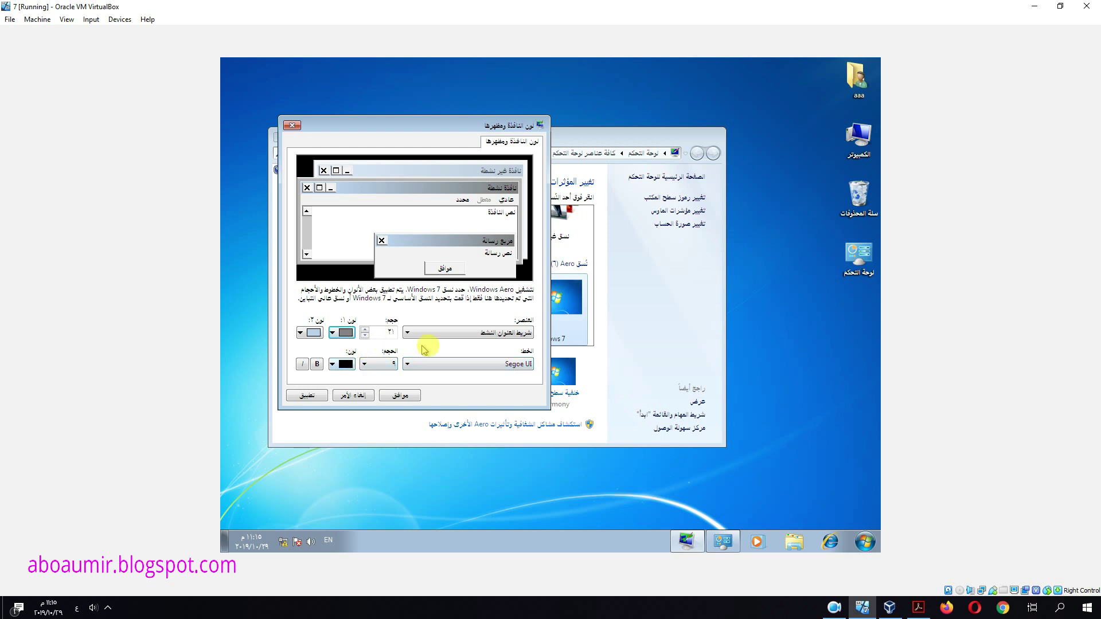
Step: Set the inactive title bar's first color to teal and apply the window color changes
left_click(488, 171)
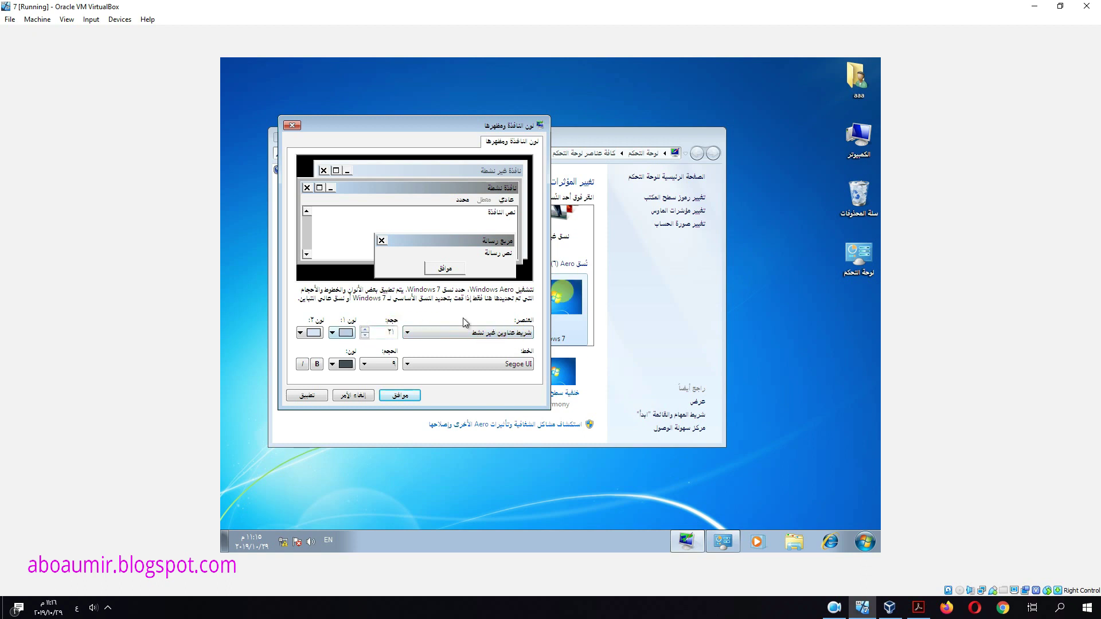
left_click(345, 333)
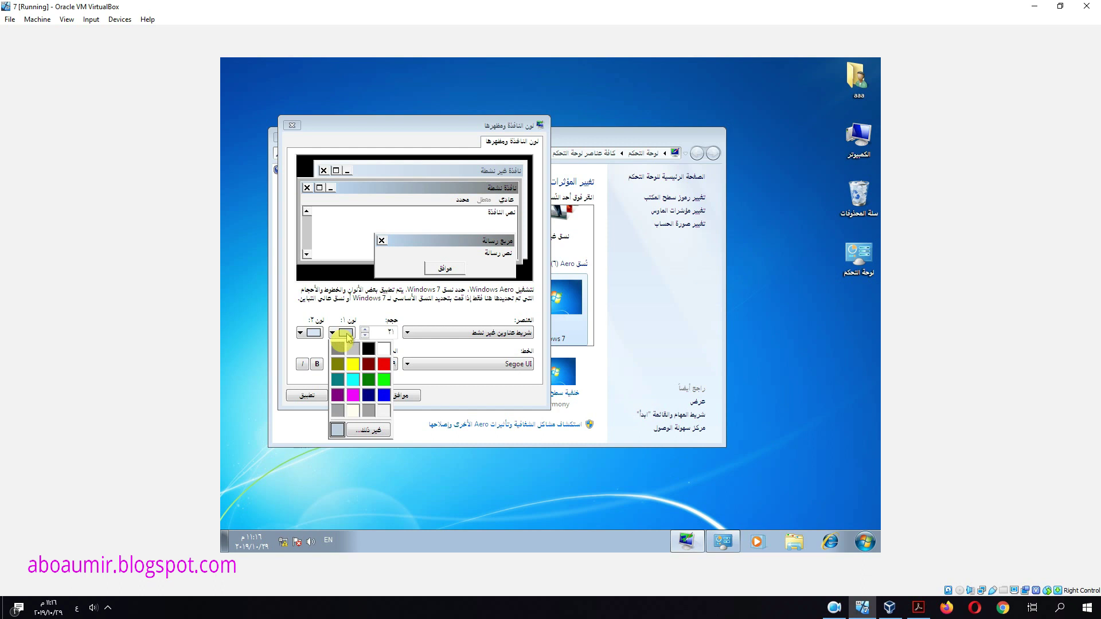
left_click(341, 378)
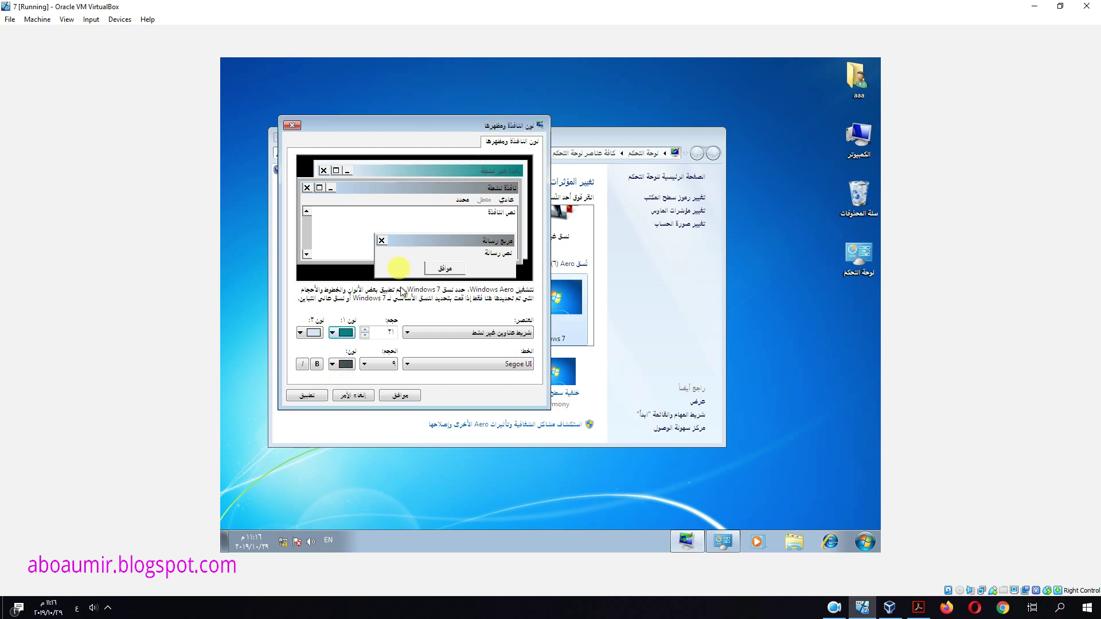
left_click(321, 397)
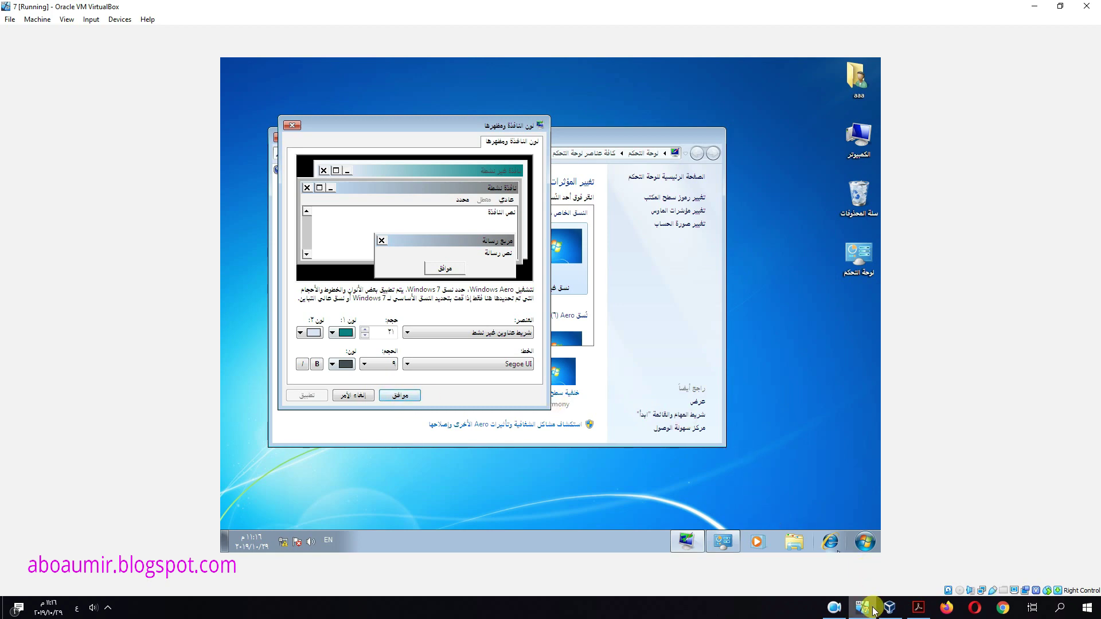
Step: Recheck the window color question in the PDF, return to the virtual machine, and close the window color settings
left_click(919, 609)
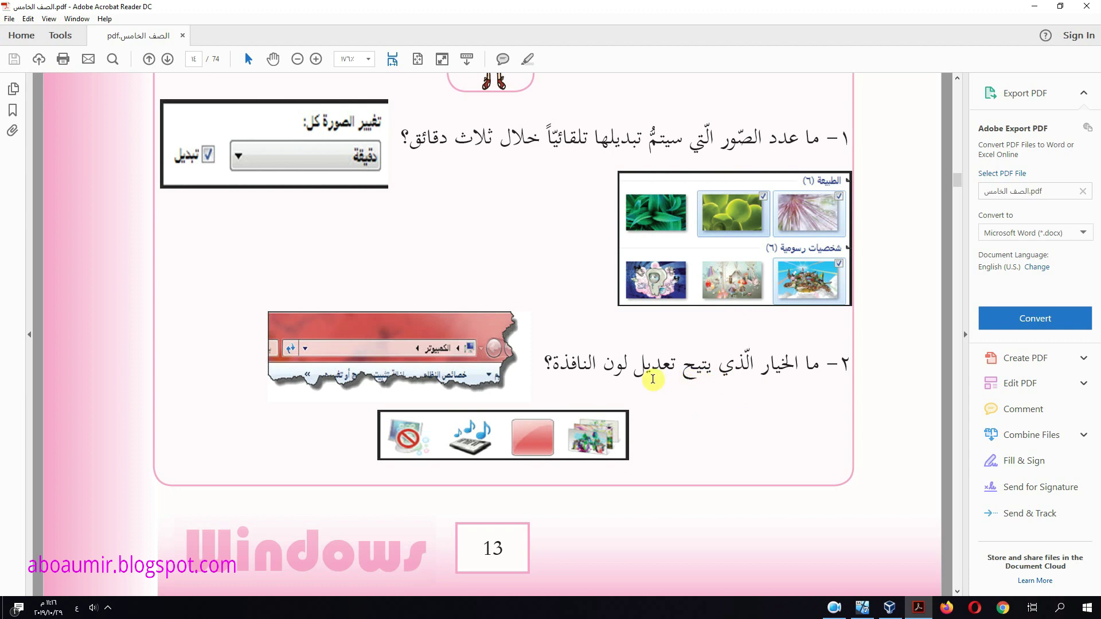
left_click(861, 607)
left_click(358, 400)
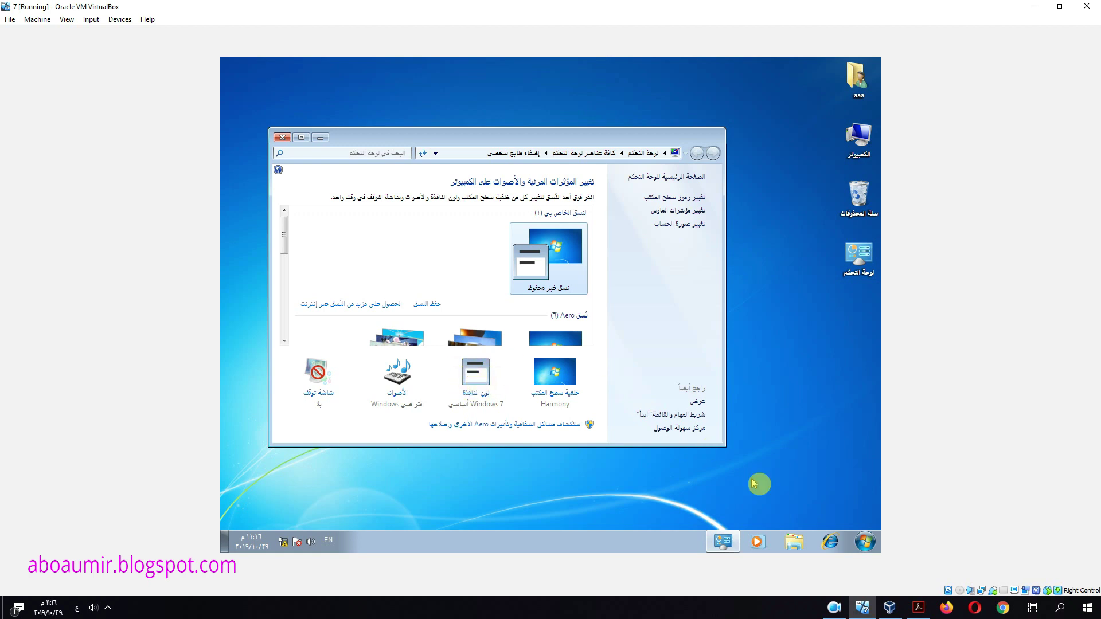
Step: Switch to the PDF and look over the end of page 13 and the Unit Two title page
left_click(917, 607)
scroll(496, 329, "down", 8)
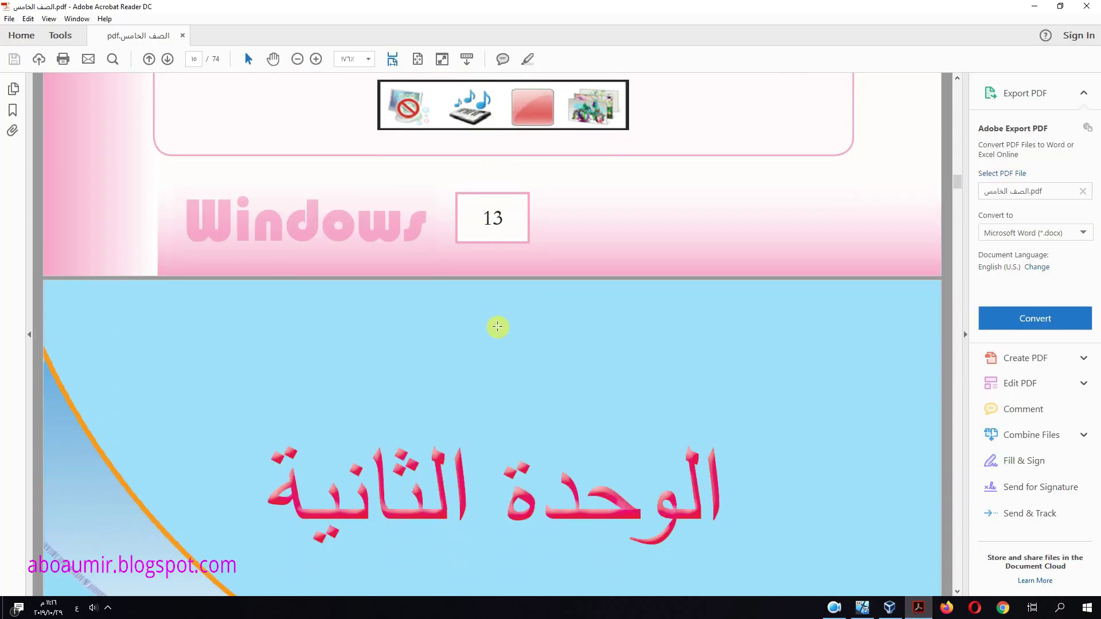
scroll(496, 325, "down", 2)
scroll(497, 326, "up", 7)
scroll(498, 325, "up", 5)
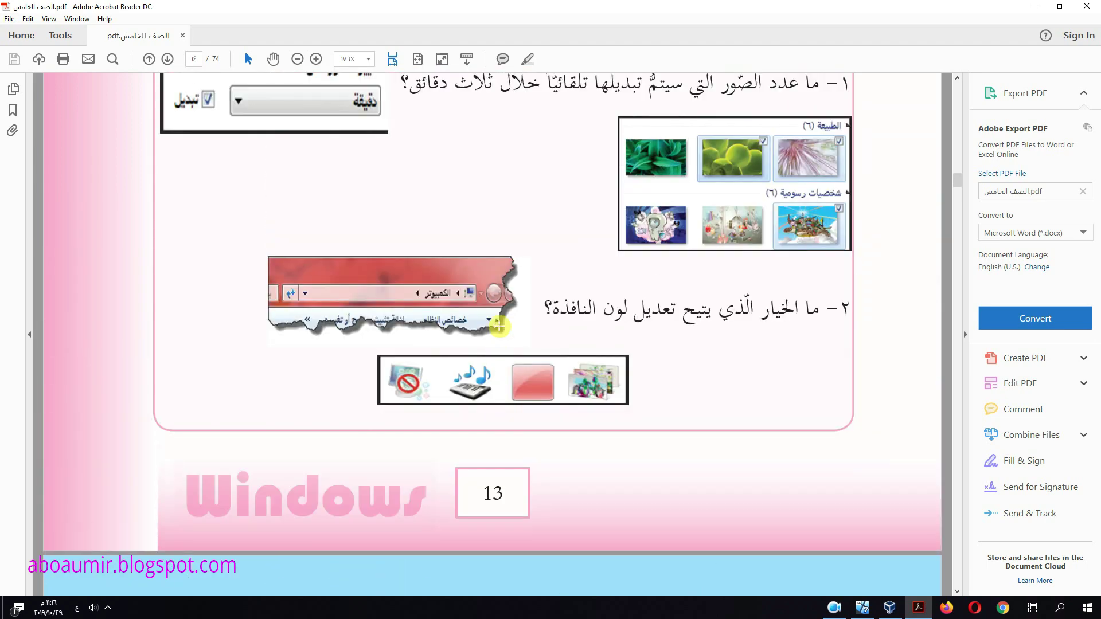